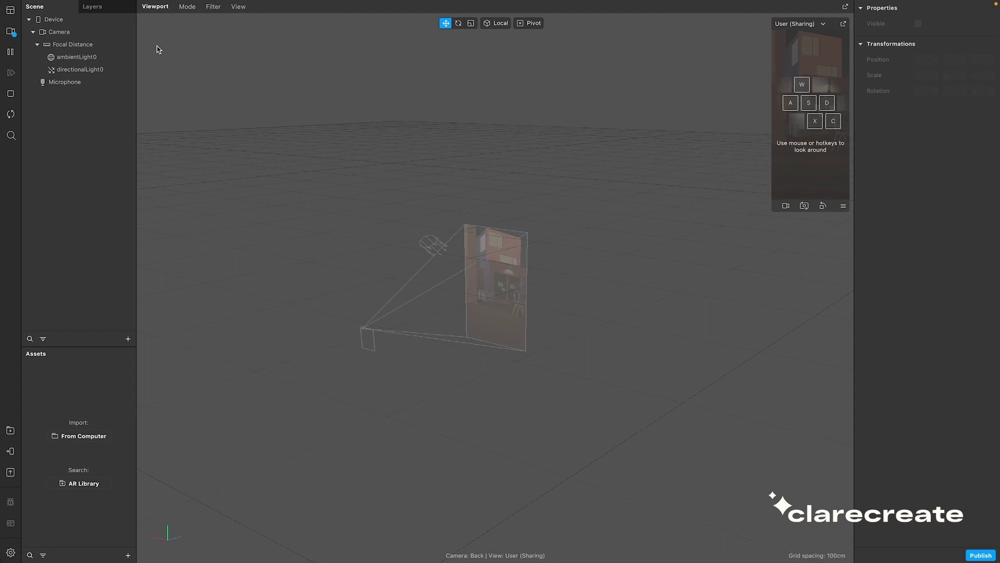
- Insert a Rectangle object into the scene
left_click(127, 338)
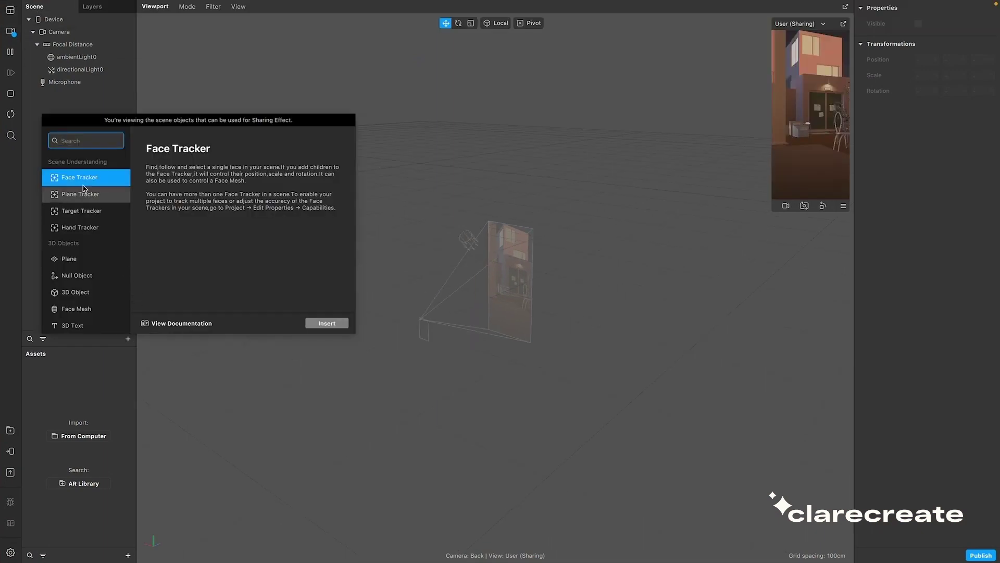
type("can")
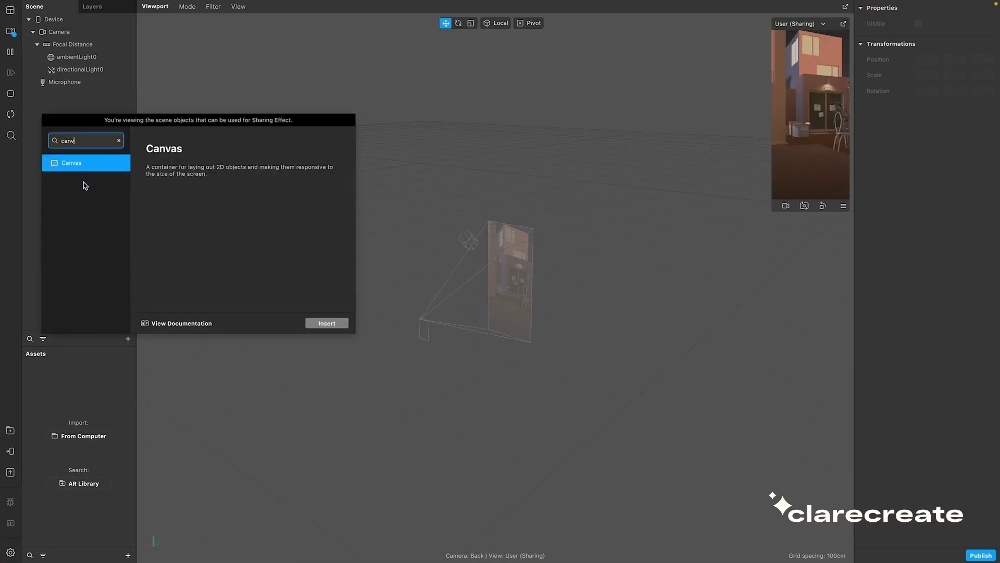
type("v")
key("BackSpace")
key("BackSpace")
key("BackSpace")
key("BackSpace")
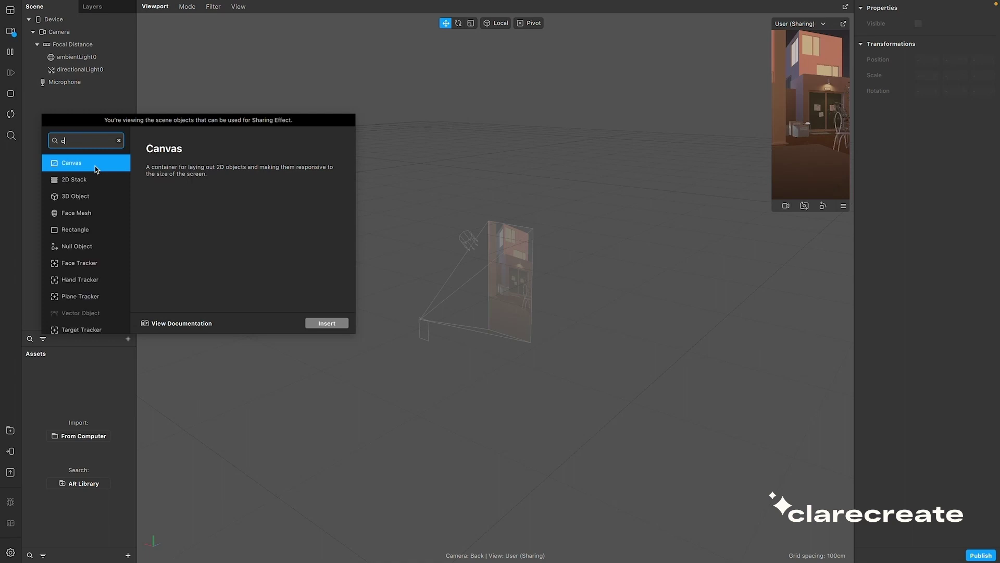
type("rect")
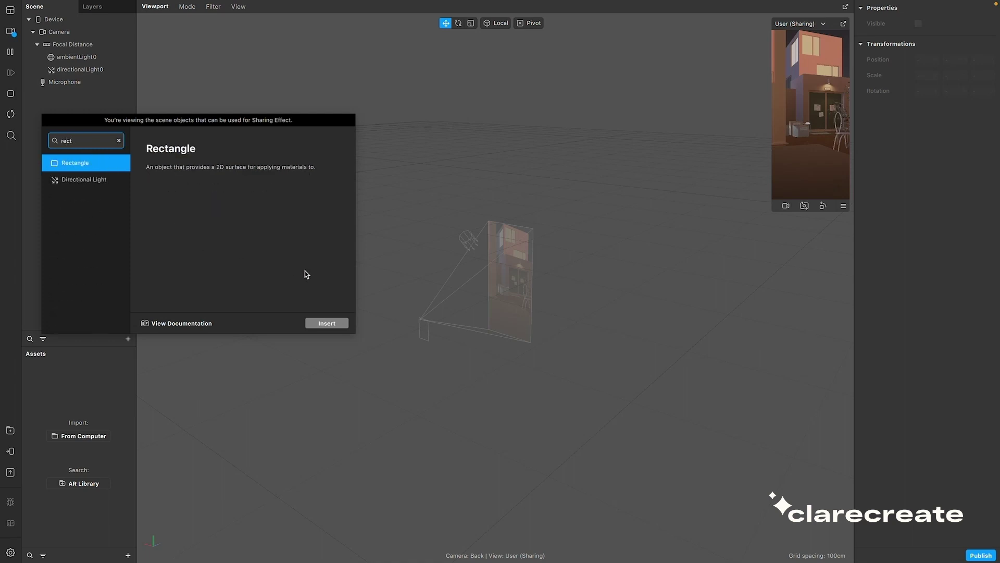
left_click(320, 323)
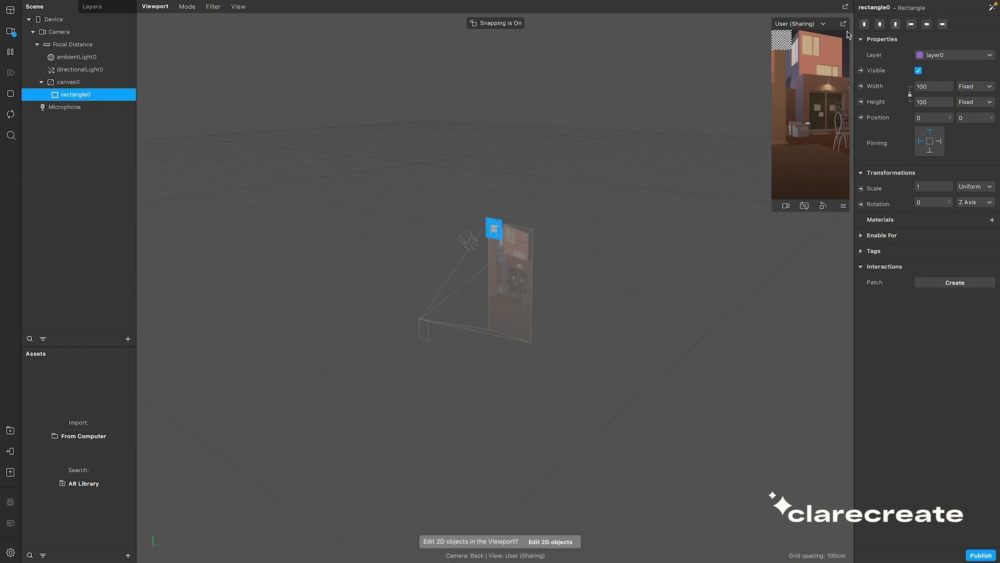
- Make the rectangle fill the full width and full height of its canvas
left_click(928, 86)
left_click(925, 101)
left_click(922, 101)
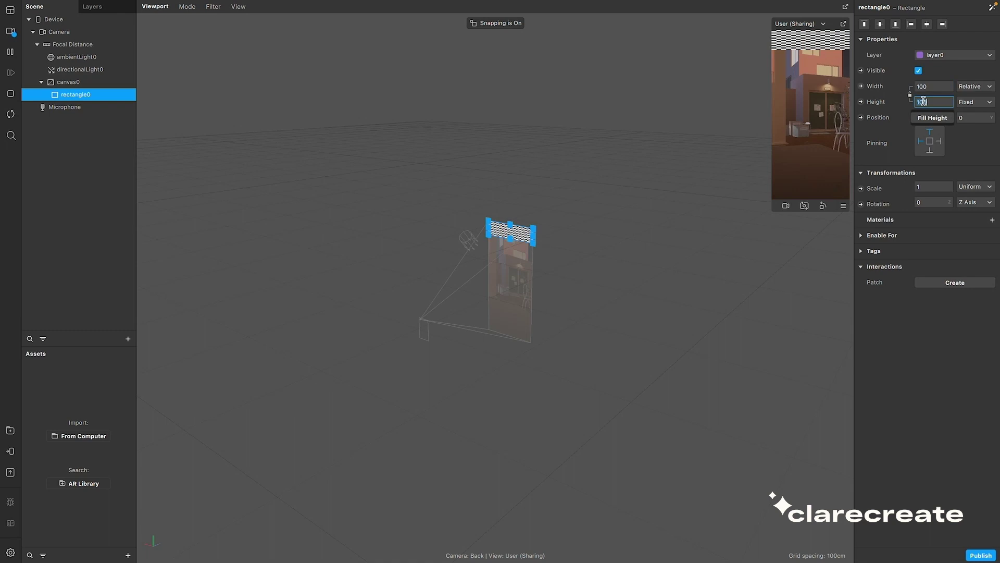
left_click(930, 116)
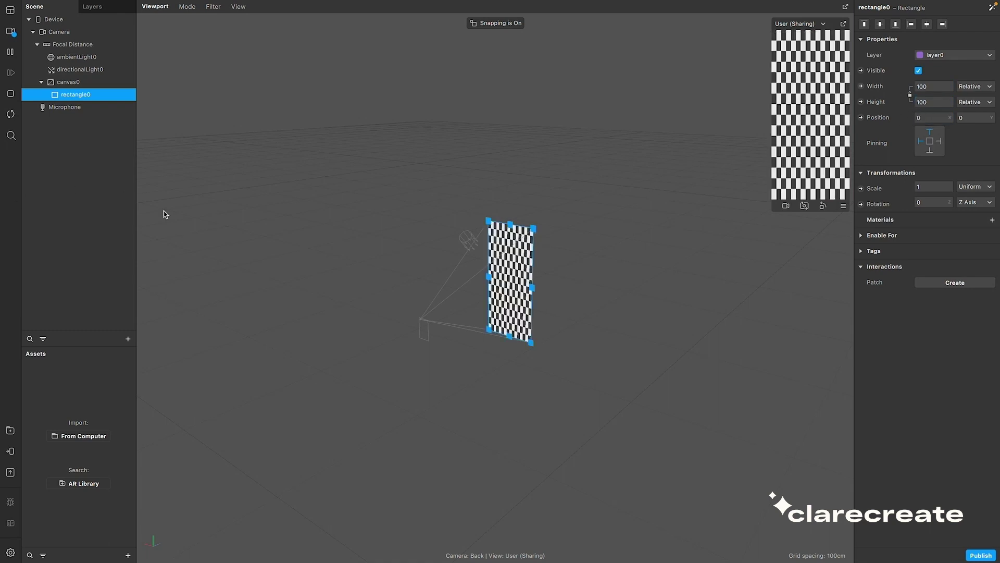
- Deselect the rectangle and show the Patch Editor
left_click(98, 205)
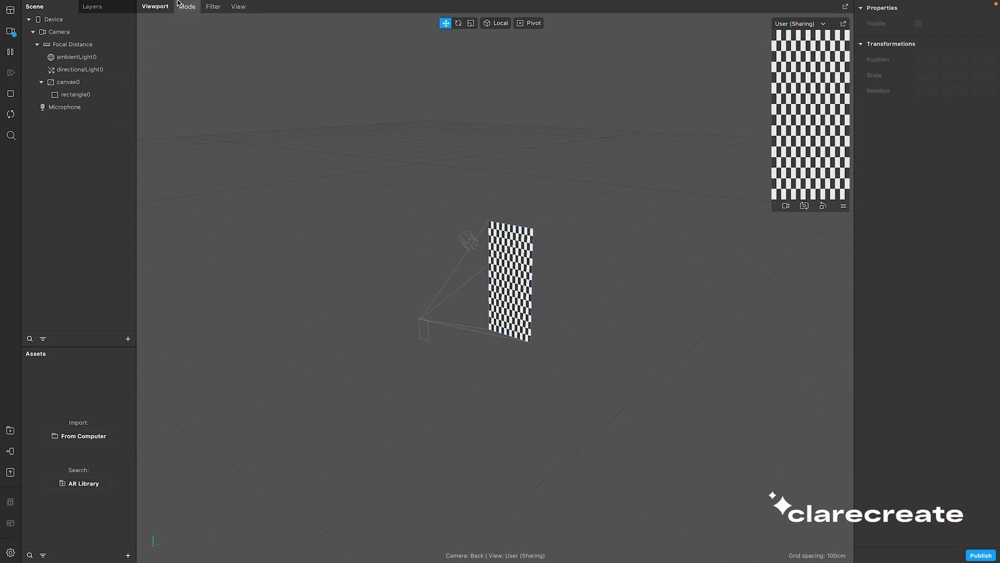
left_click(153, 6)
left_click(164, 21)
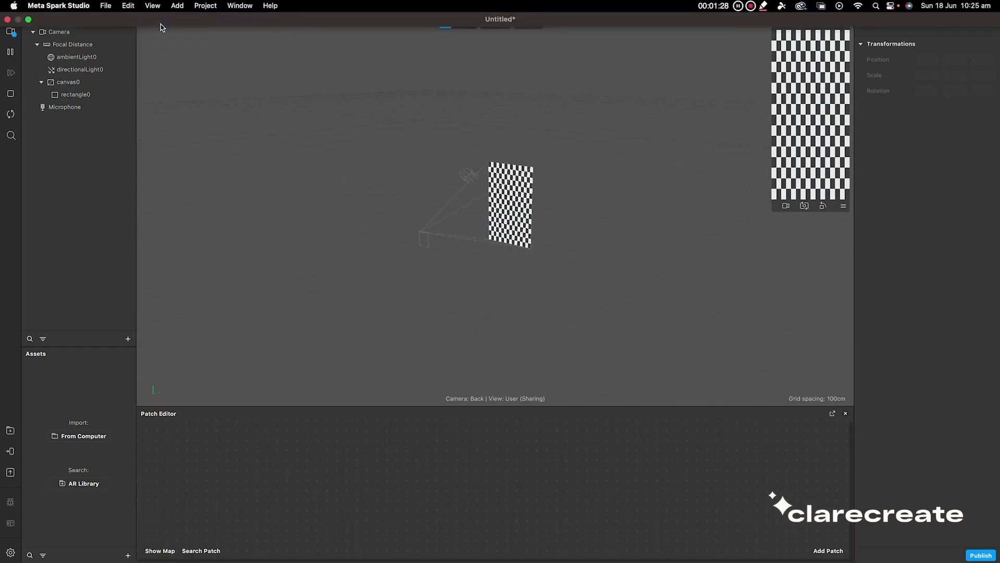
- Rename the rectangle as cartoon-colours
left_click(78, 95)
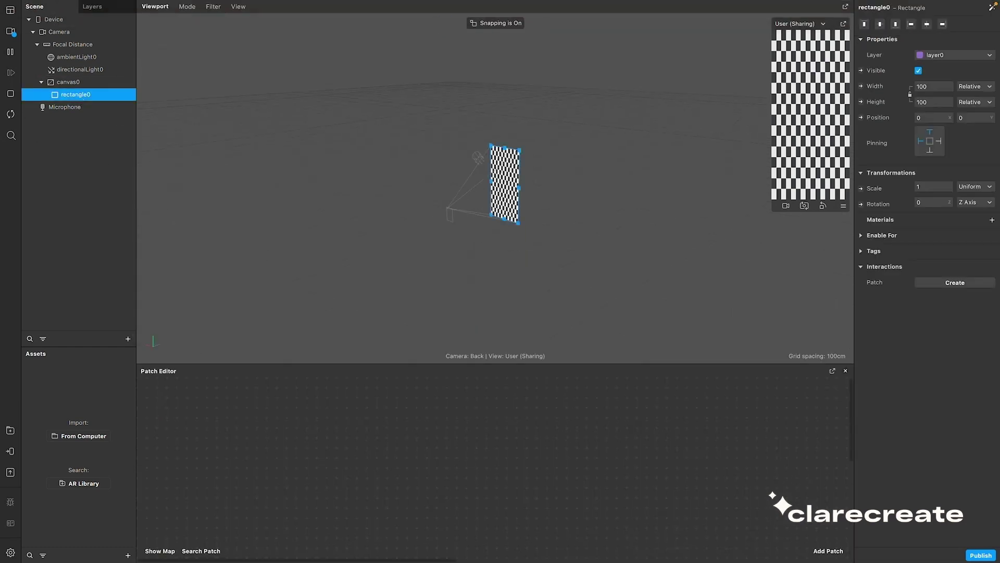
double_click(78, 97)
type("cartoon-colours")
key("Return")
- Create a new material for the cartoon-colours rectangle and name it cartoon-colours
left_click(992, 219)
double_click(55, 381)
type("p")
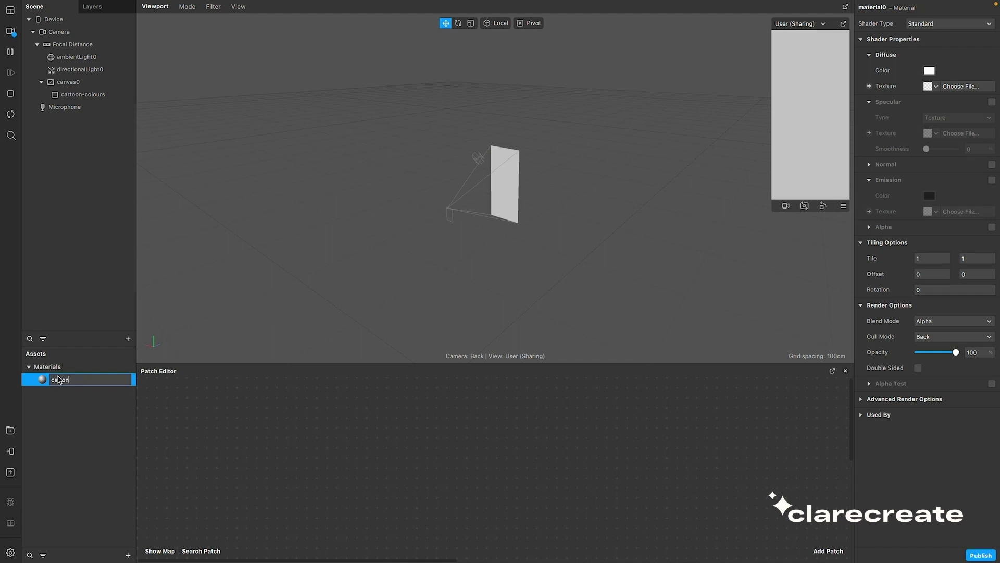
type("artoon-colours")
key("Return")
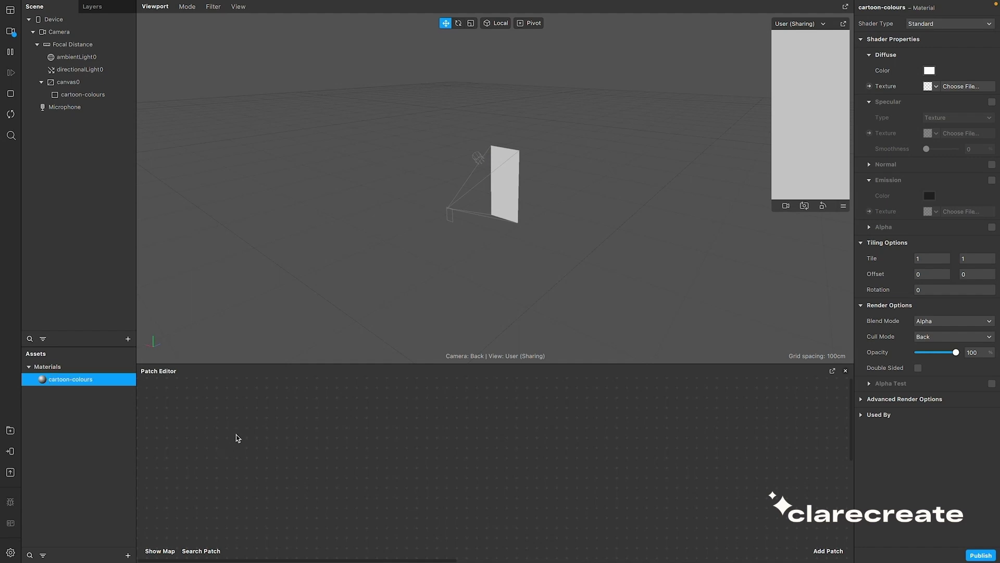
- Add an SDF Circle patch and place it near the upper edge of the patch graph
right_click(237, 438)
type("sdf cir")
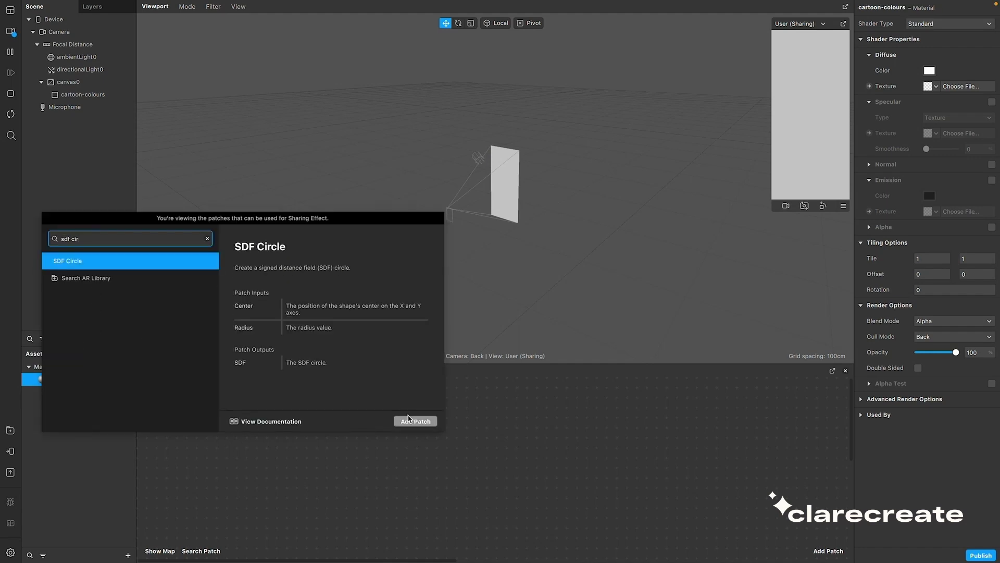
left_click(415, 421)
left_click_drag(274, 436, 265, 400)
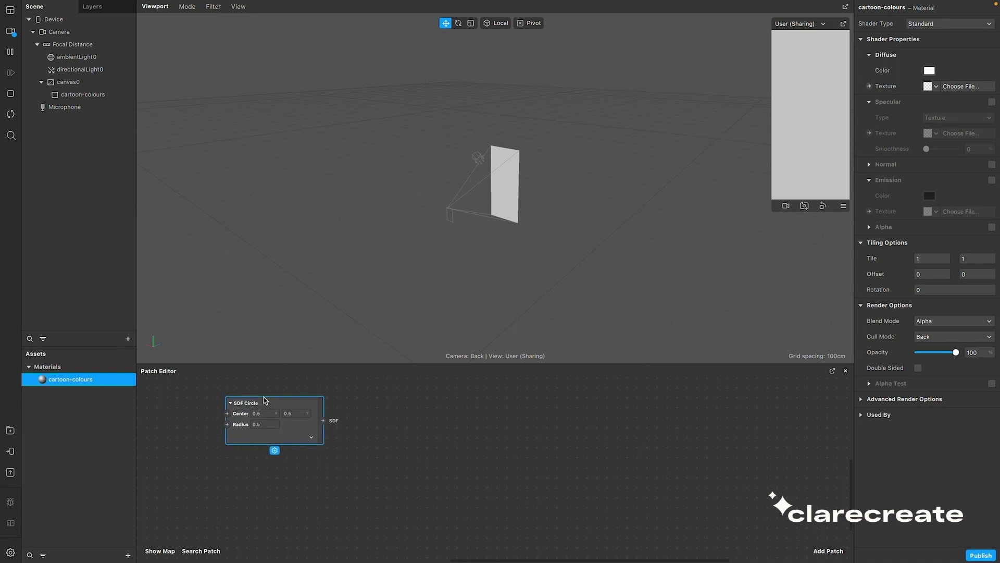
- Add an SDF Line patch and place it directly below the SDF Circle patch
right_click(312, 482)
type("s")
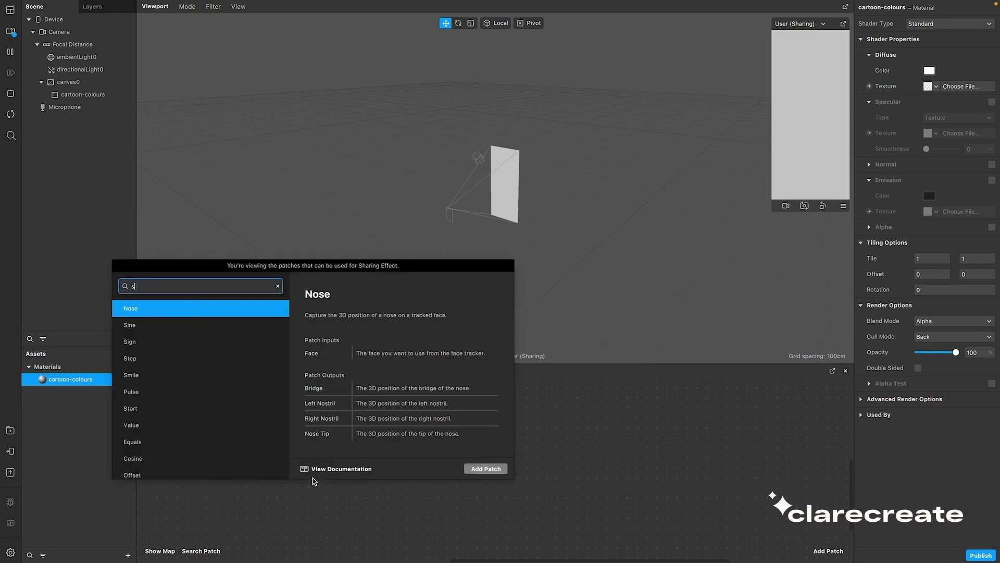
type("df li")
left_click(486, 468)
left_click_drag(398, 473, 313, 455)
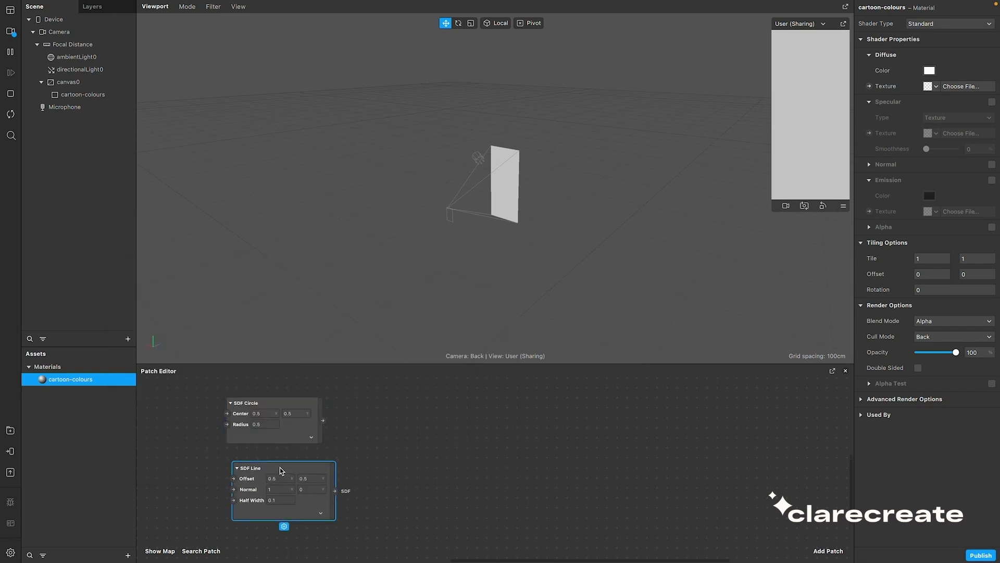
- Add an SDF Smooth Difference patch and place it just after the circle and line patches
right_click(421, 446)
type("sdf smoo")
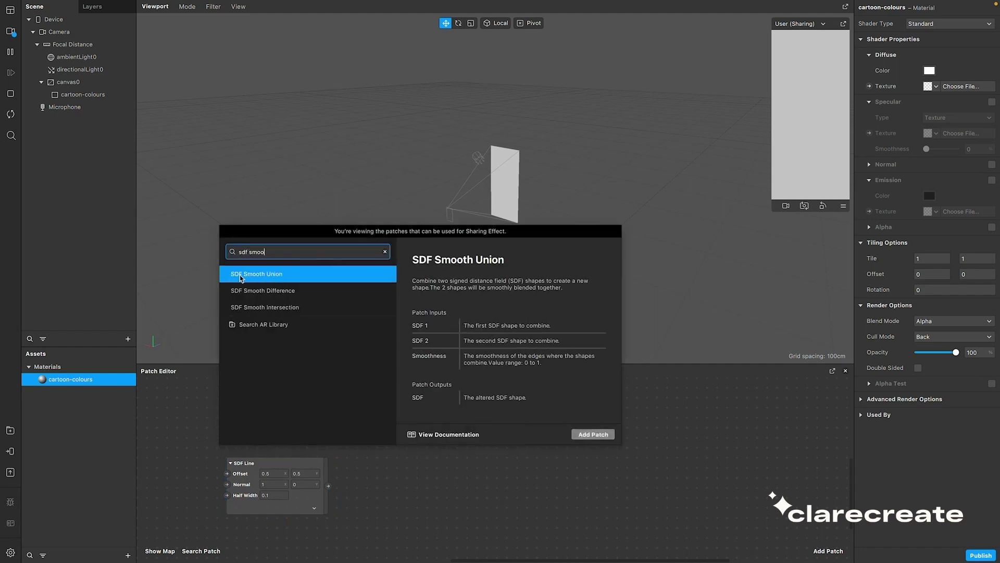
left_click(260, 291)
left_click(593, 433)
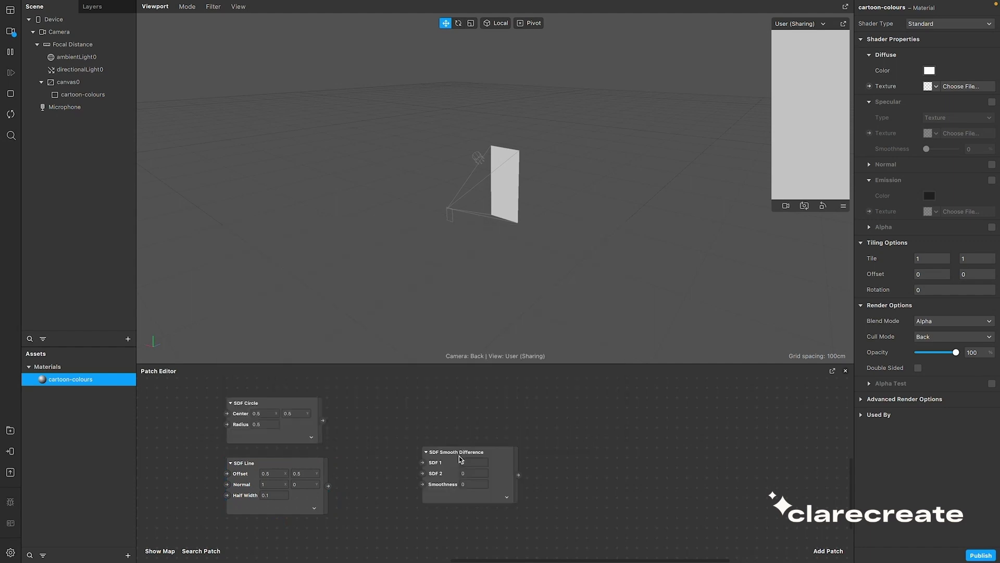
left_click_drag(461, 458, 396, 428)
- Add an SDF Repeat patch and place it beside the SDF Smooth Difference patch
right_click(418, 425)
type("sdf re")
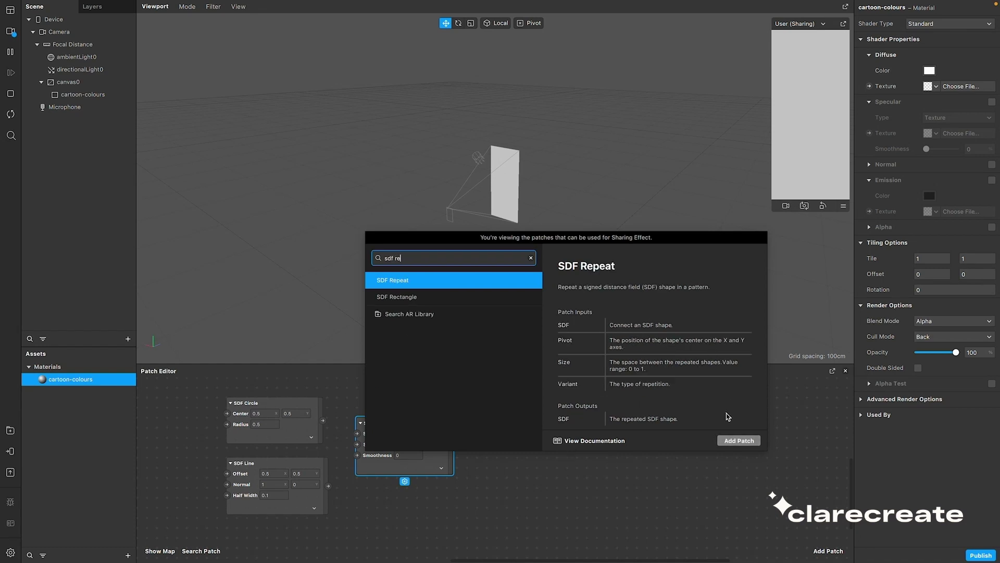
left_click(739, 440)
left_click_drag(586, 462, 516, 416)
scroll(615, 453, "down", 3)
scroll(614, 454, "up", 3)
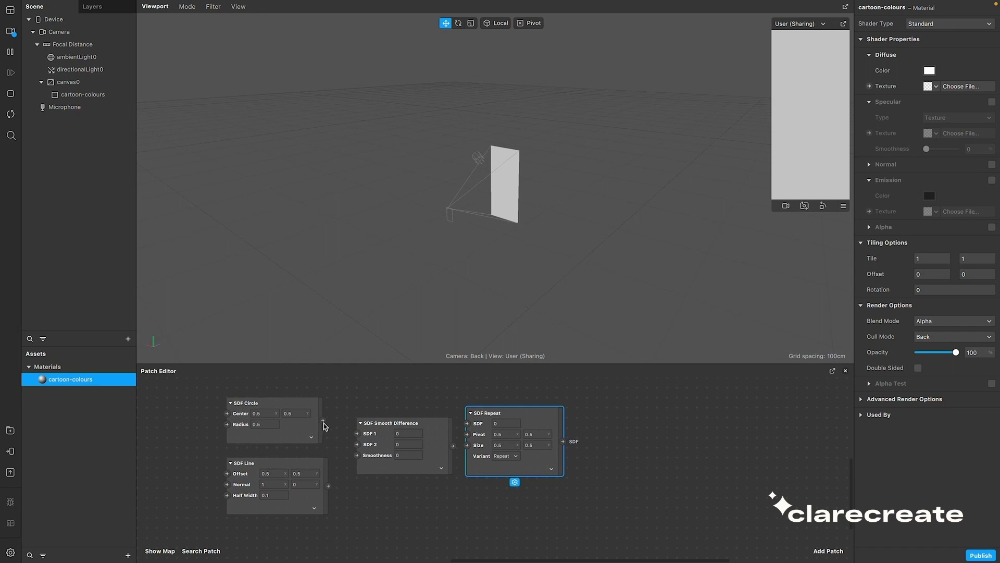
- Connect SDF Circle to SDF 1 and SDF Line to SDF 2 of Smooth Difference, and its output to SDF Repeat's SDF input
left_click_drag(322, 421, 349, 432)
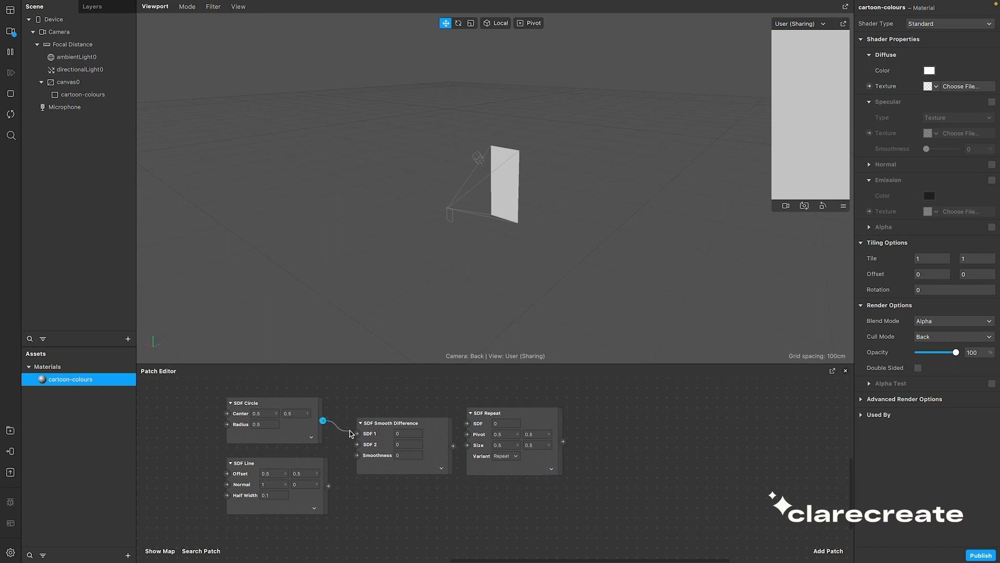
left_click_drag(328, 484, 357, 444)
left_click_drag(453, 445, 467, 424)
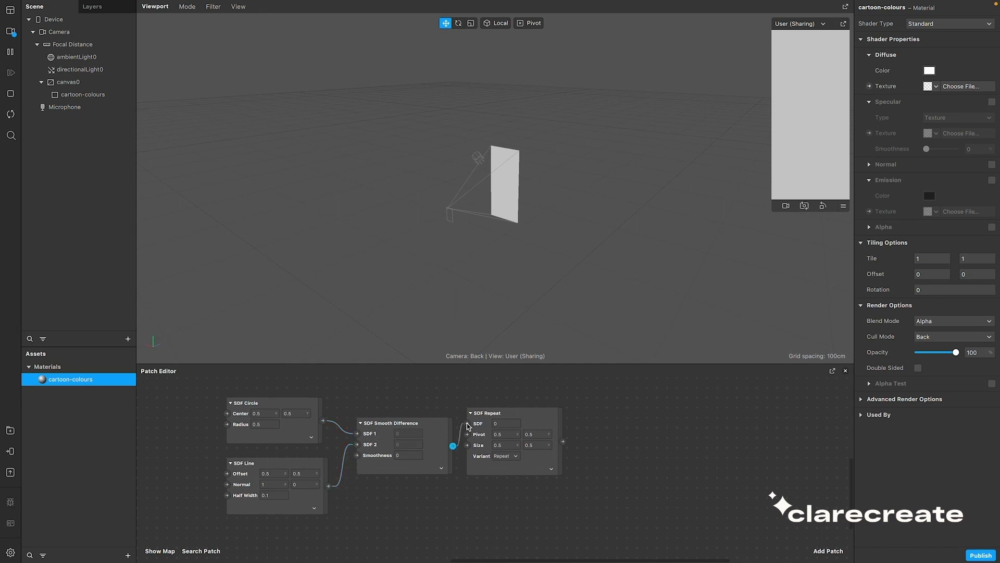
- Add an SDF Twist patch after the SDF Repeat patch
double_click(597, 468)
type("sdf")
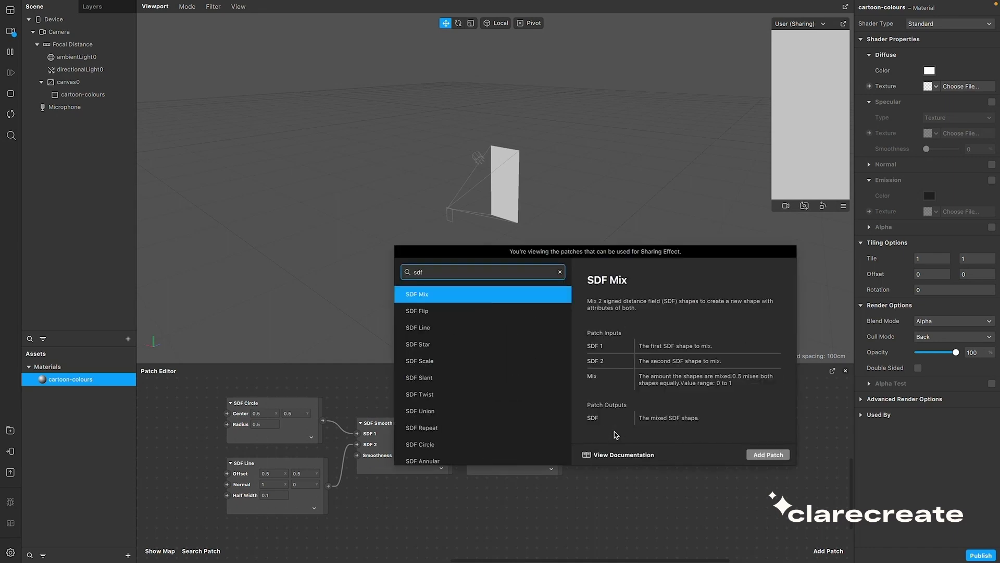
type(" tw")
key("Return")
- Add a Loop Animation patch below the SDF patches
scroll(670, 458, "down", 3)
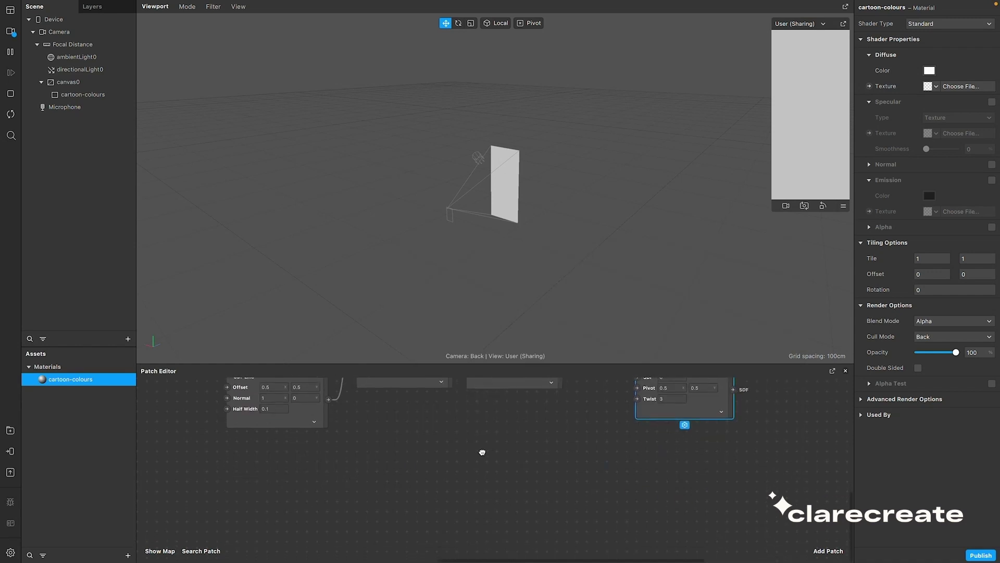
double_click(483, 452)
type("loop")
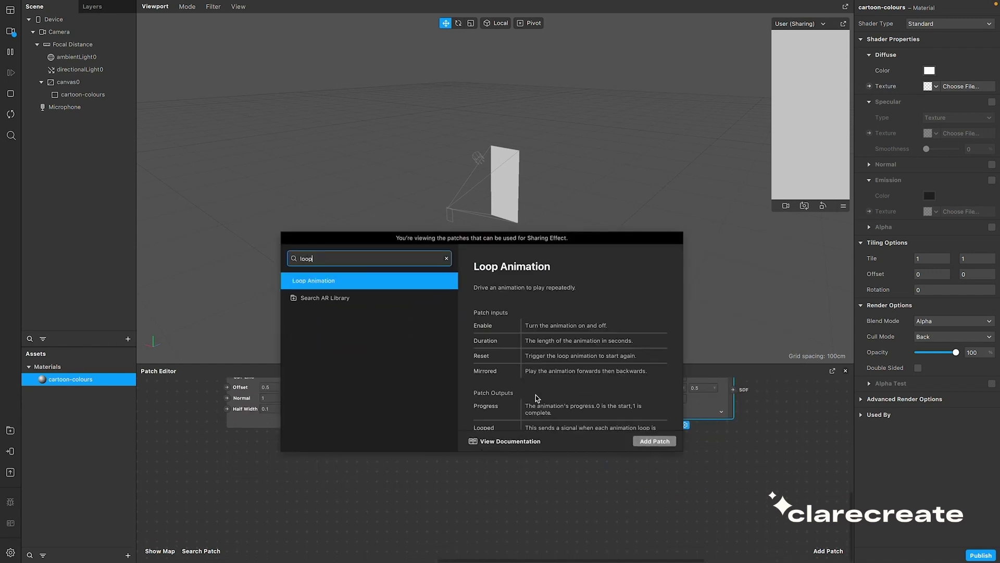
left_click(656, 443)
- Add a To Range patch driven by the Loop Animation's progress, and enable the animation's Mirrored option
double_click(589, 395)
type("to ra")
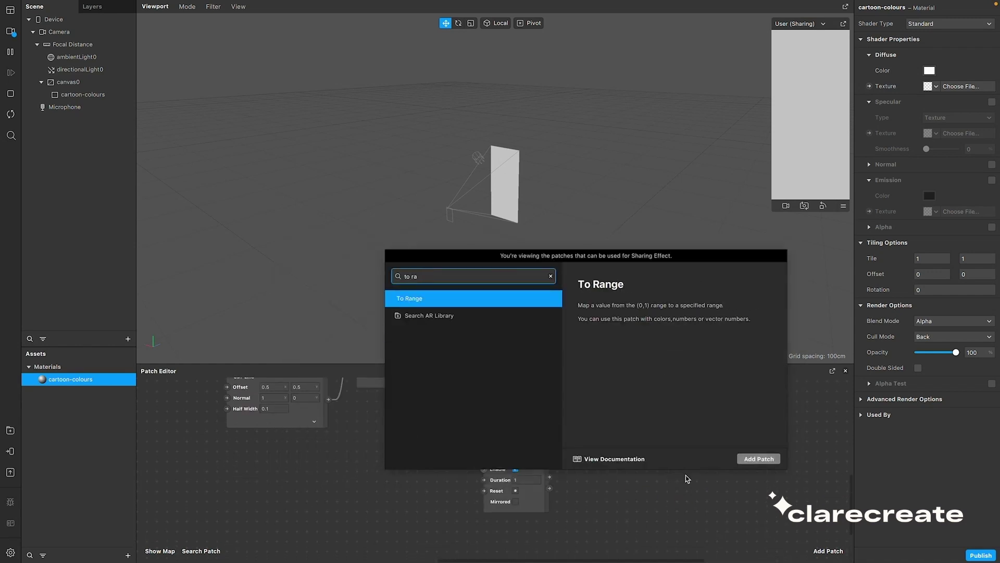
left_click(756, 459)
left_click_drag(527, 460, 500, 458)
left_click_drag(603, 482, 538, 469)
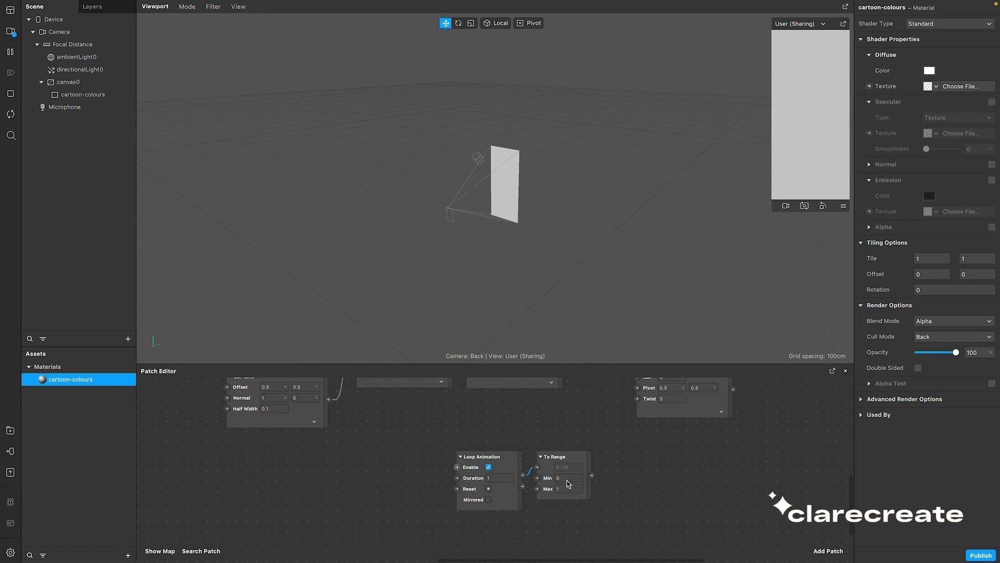
left_click(489, 499)
- Connect SDF Repeat to SDF Twist's SDF input and the To Range output to its Twist input
scroll(591, 471, "up", 3)
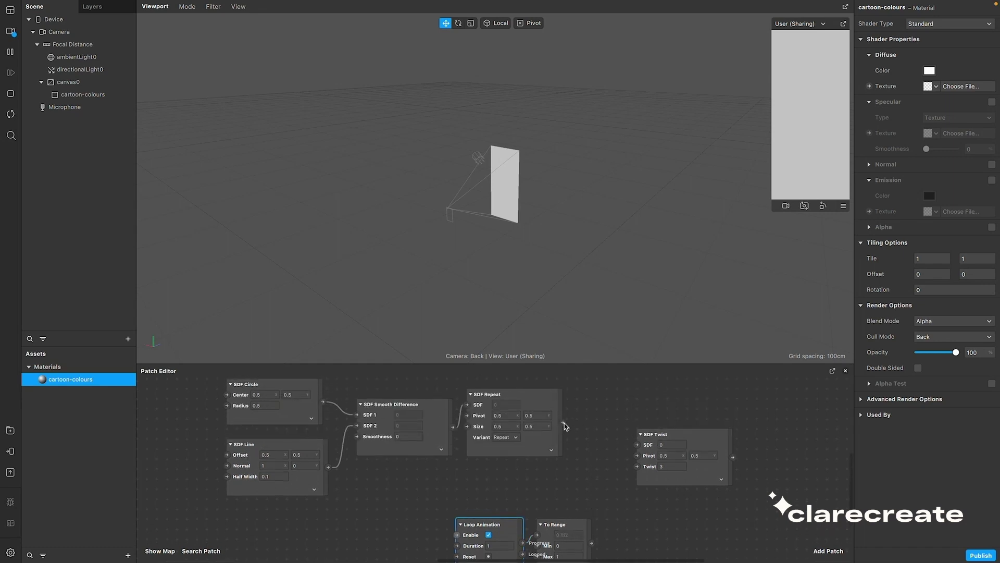
left_click_drag(563, 423, 637, 444)
scroll(625, 453, "down", 3)
left_click_drag(591, 476, 637, 399)
- Set the SDF Circle's radius to 0.01 and the SDF Line's half width to 0.01
scroll(652, 448, "up", 3)
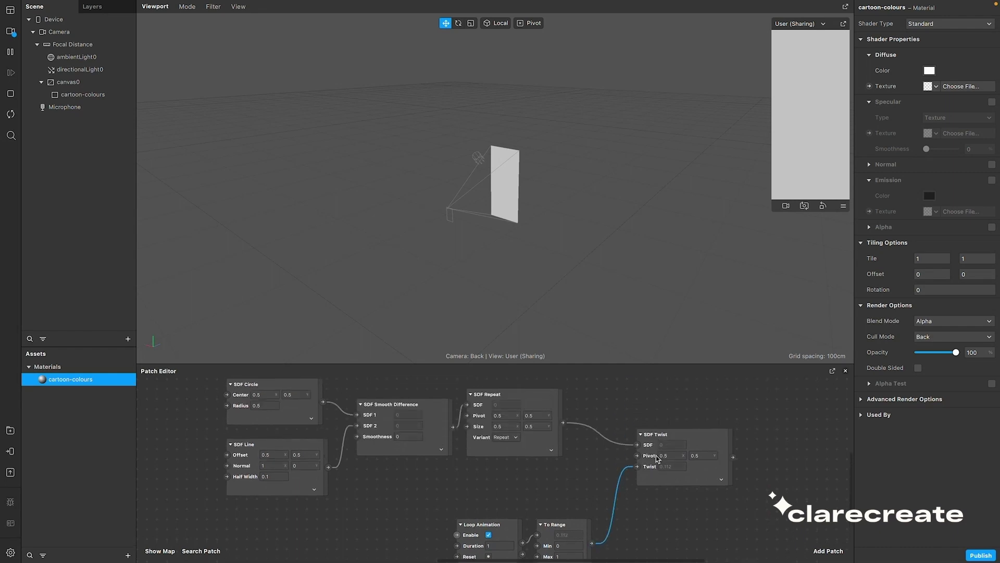
left_click(264, 406)
type("0.")
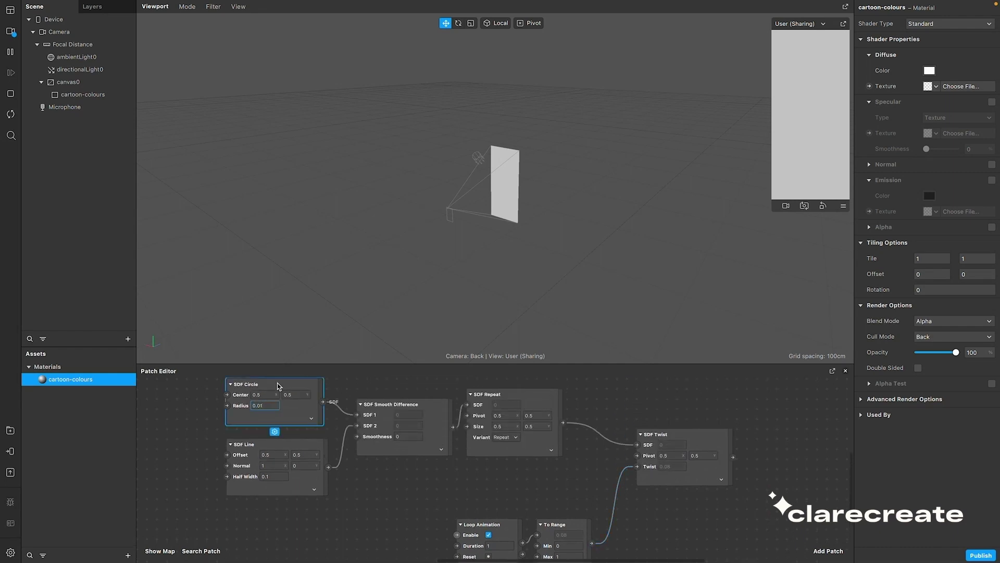
key("Return")
left_click(271, 476)
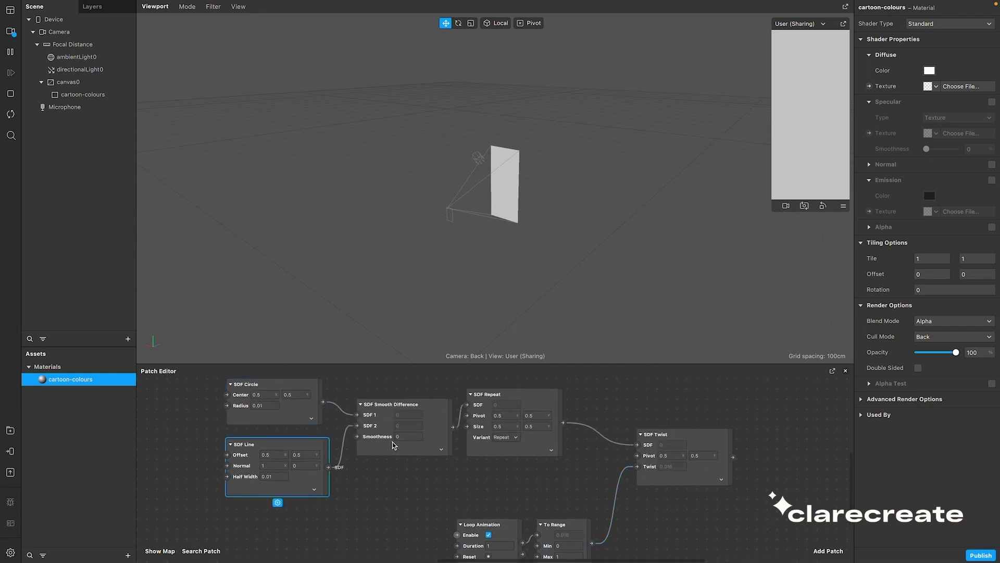
- Add a Step patch after SDF Twist and connect the twist output to its first input
scroll(676, 483, "right", 5)
double_click(610, 421)
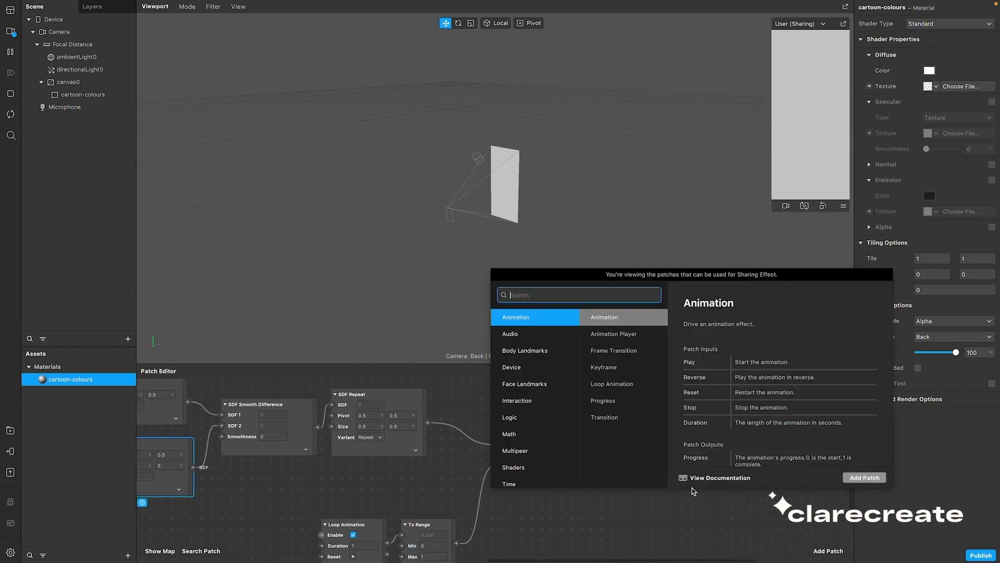
type("step")
key("Return")
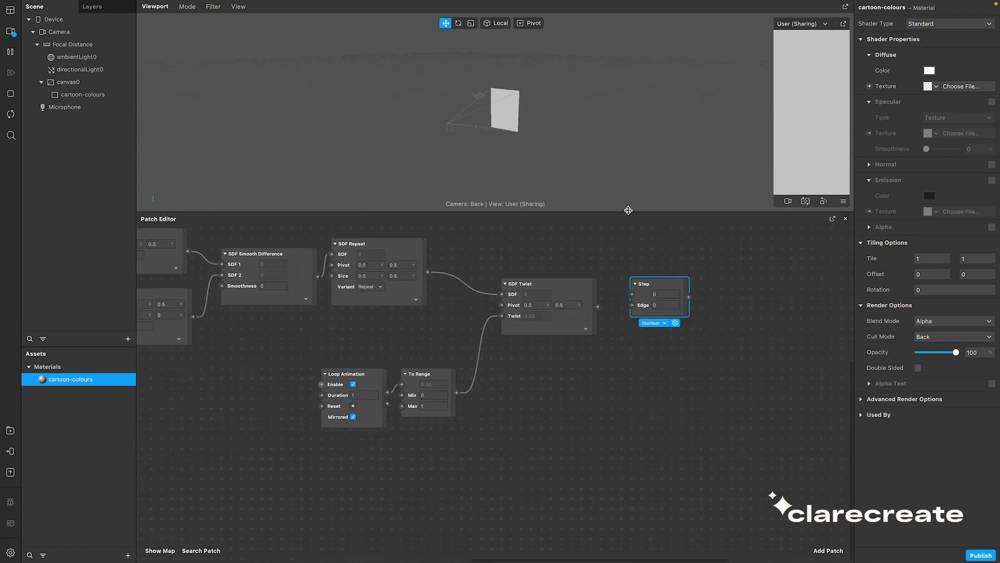
left_click_drag(645, 281, 641, 314)
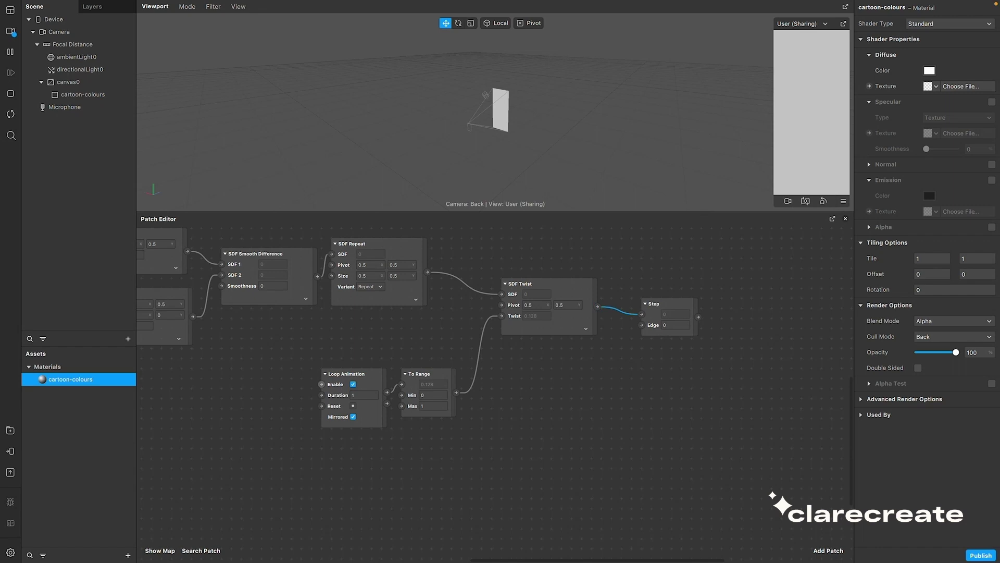
- Add a Mix patch below the Step patch
double_click(647, 391)
type("mix")
key("Return")
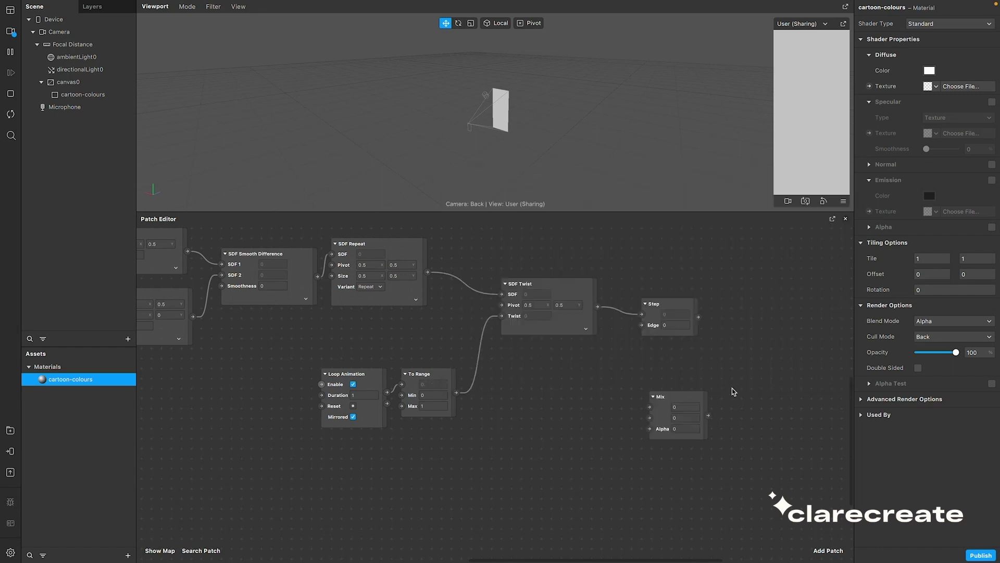
- Place the Mix patch beside the Step patch and connect Step's output to Mix's Alpha input
left_click_drag(694, 402, 767, 308)
left_click(699, 318)
left_click_drag(698, 319, 770, 324)
left_click(767, 324)
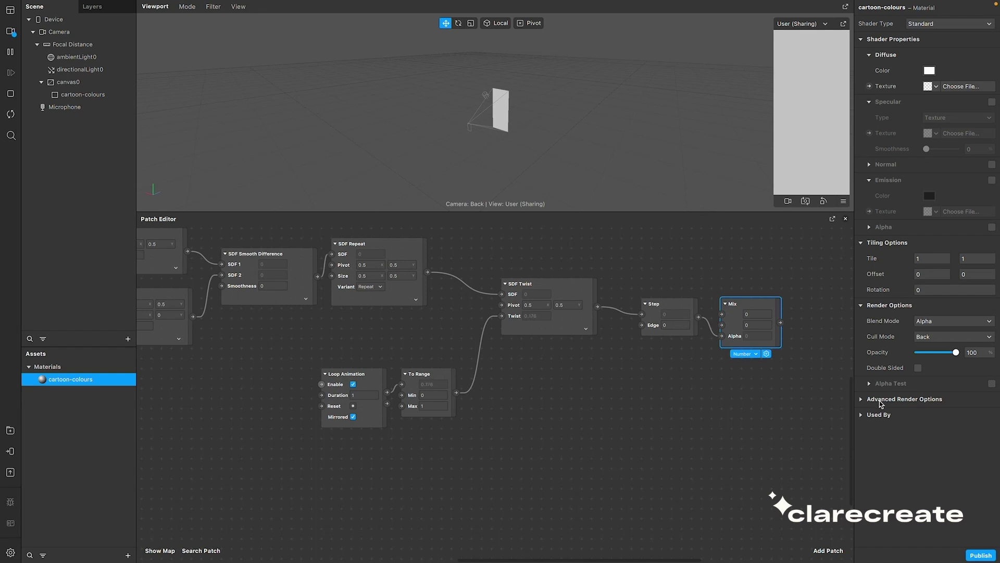
- Extract the Camera's texture as cameraTexture0 and add it to the patch graph below the Step patch
left_click(56, 32)
right_click(63, 32)
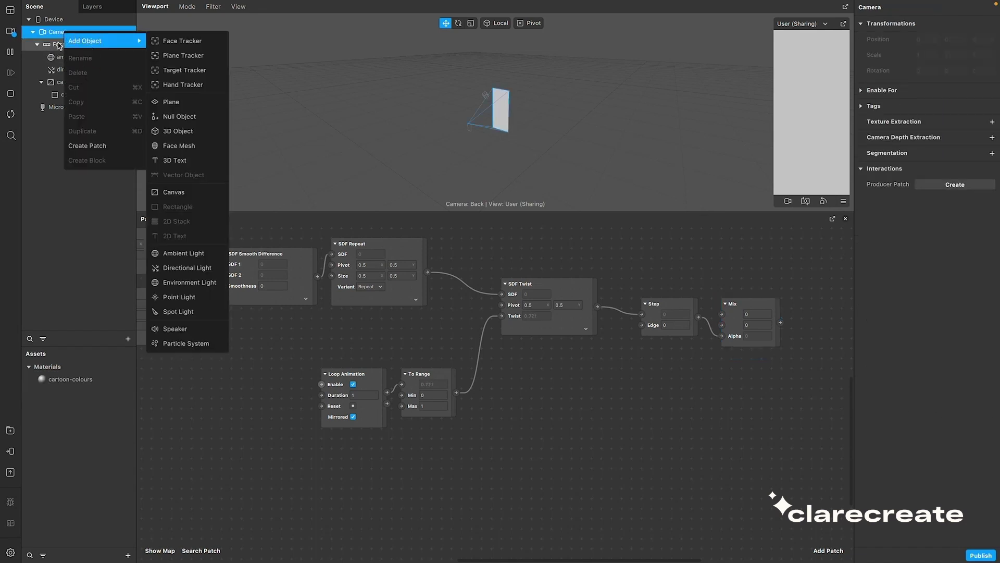
left_click(922, 260)
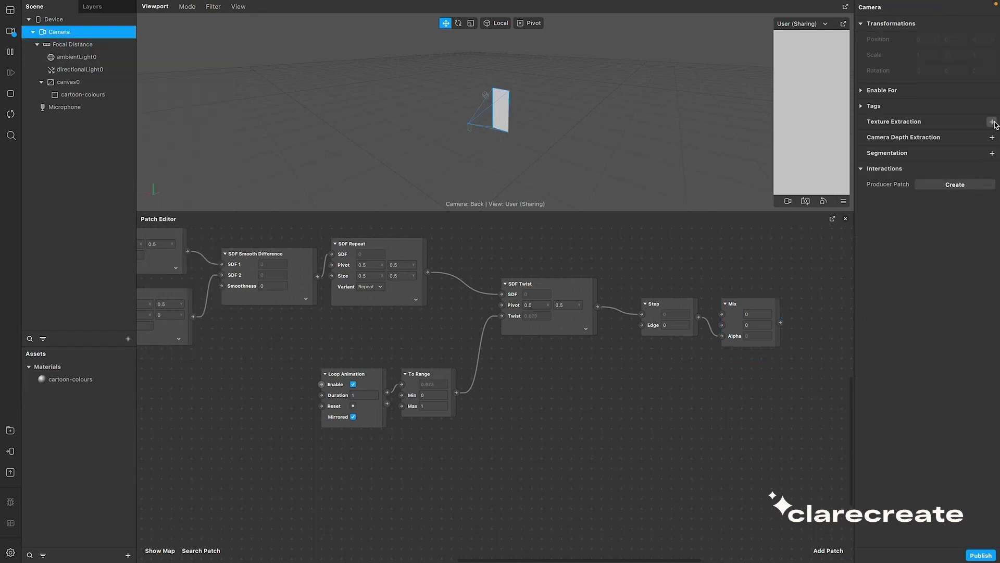
left_click(992, 121)
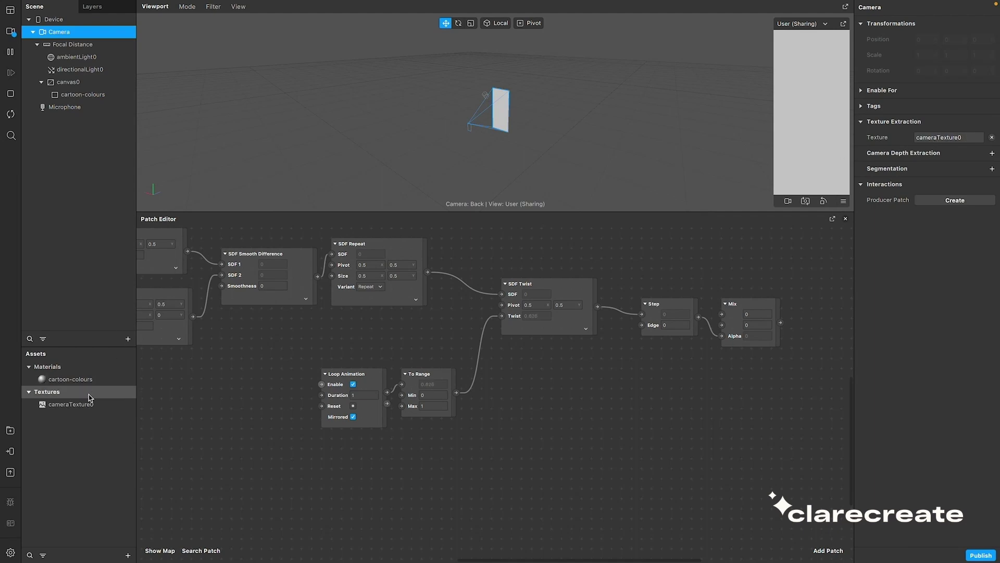
left_click_drag(71, 405, 604, 434)
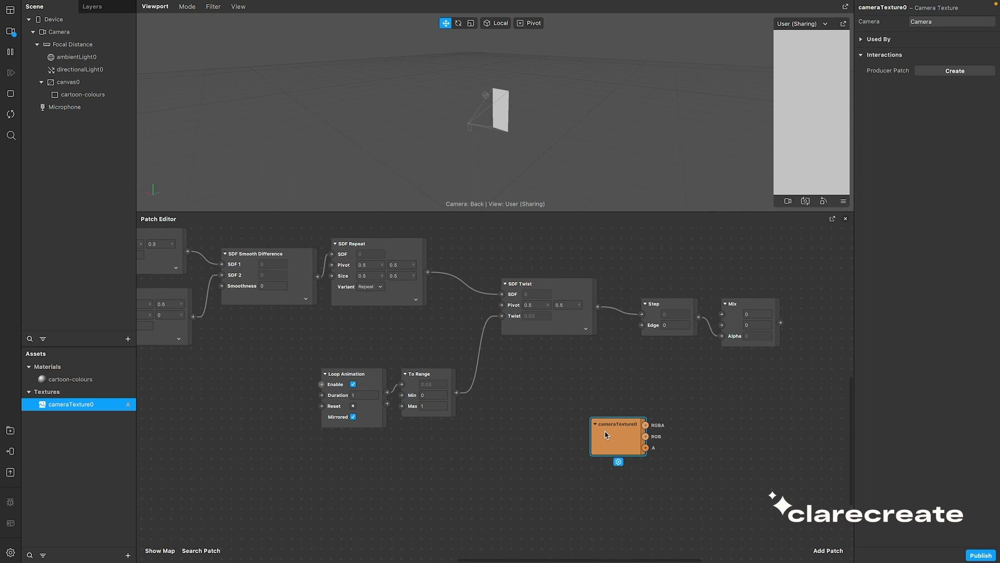
- Add a Multiply patch near the Mix patch and connect cameraTexture0's RGBA output to its second input
scroll(734, 369, "right", 5)
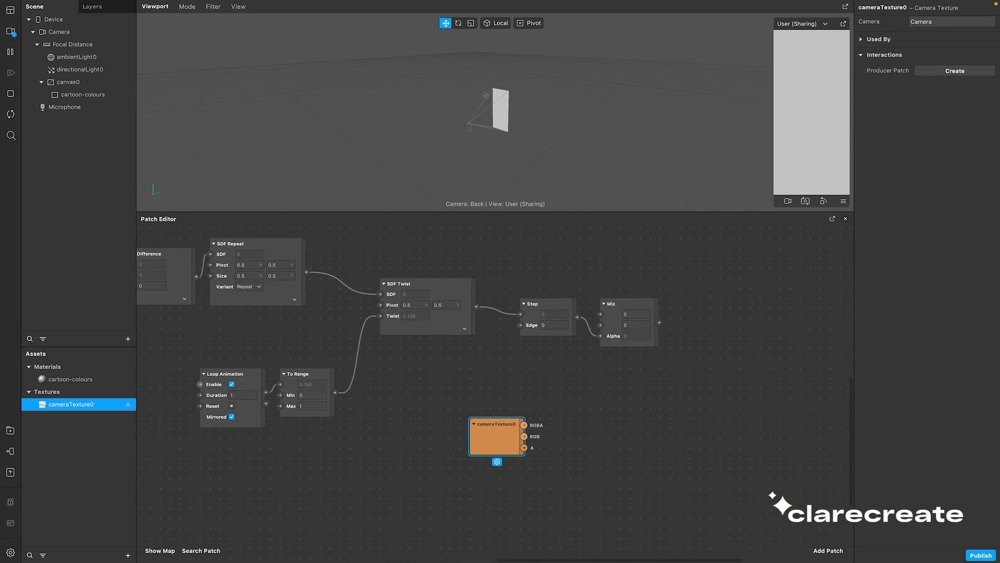
double_click(644, 366)
type("mul")
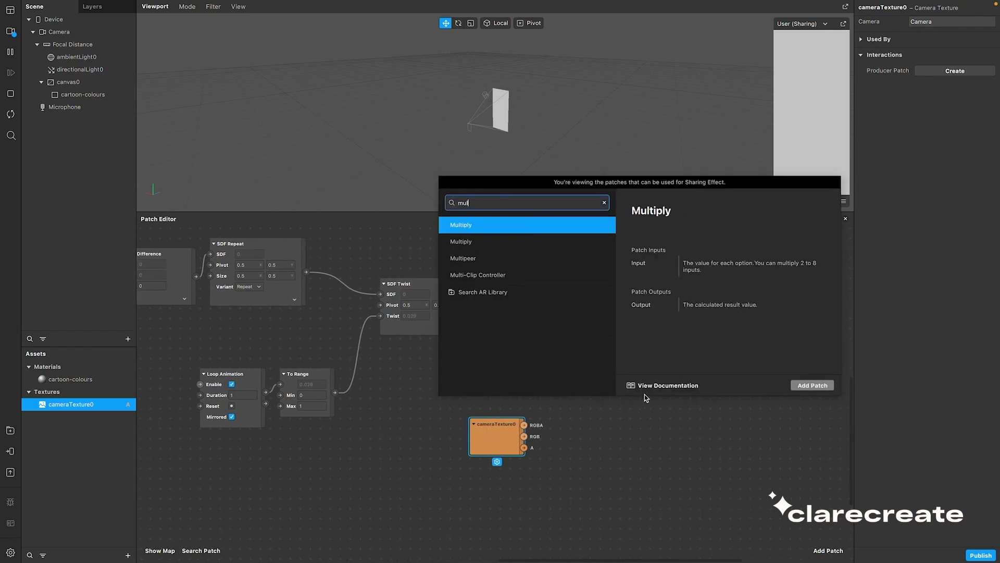
left_click(812, 385)
left_click_drag(674, 412, 722, 367)
left_click_drag(524, 430, 691, 385)
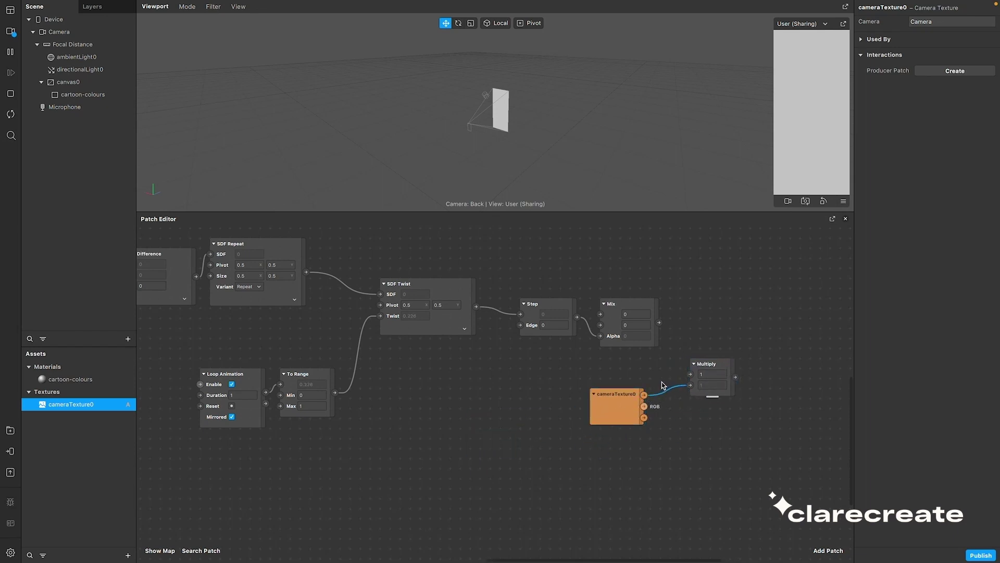
- Set the Mix patch's type to Color, make its second colour magenta, and connect its output to Multiply's first input
left_click(649, 342)
left_click(629, 354)
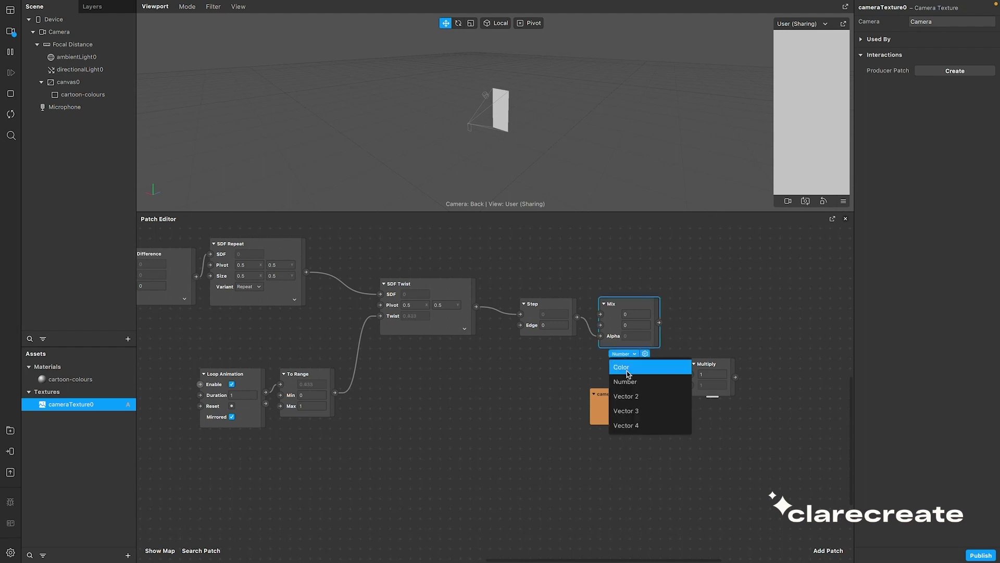
left_click(627, 375)
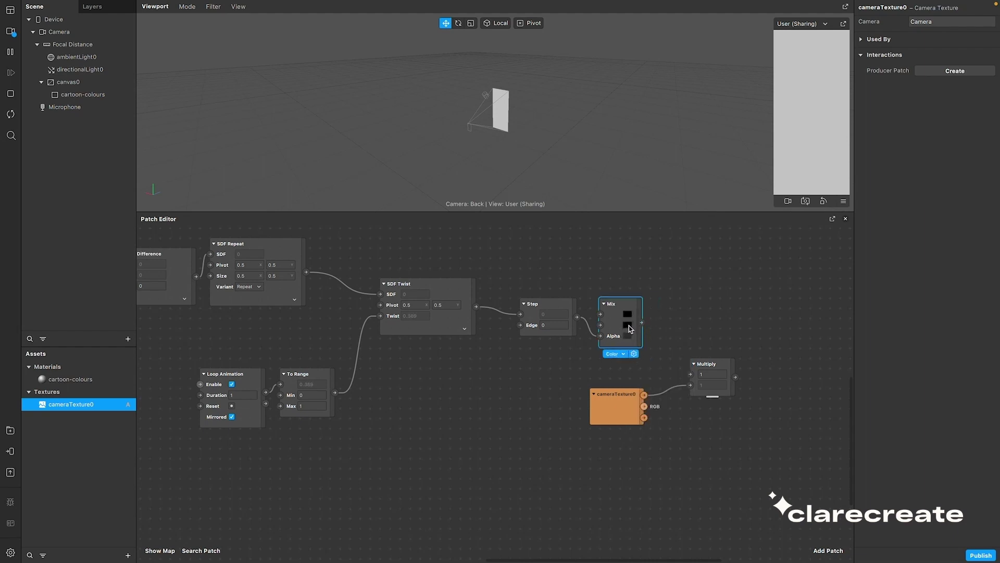
left_click(628, 325)
left_click_drag(411, 348, 321, 342)
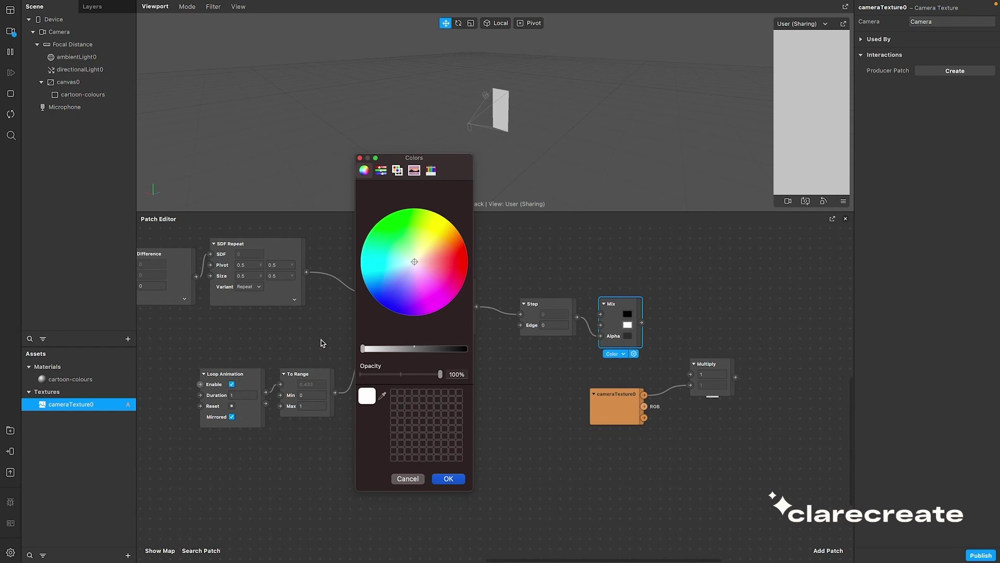
left_click_drag(422, 281, 462, 310)
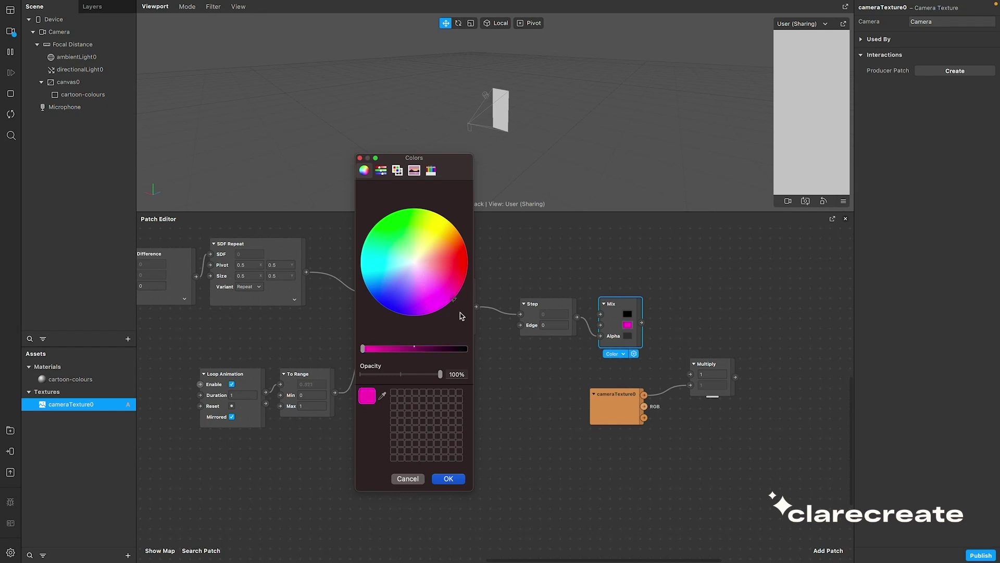
left_click(447, 479)
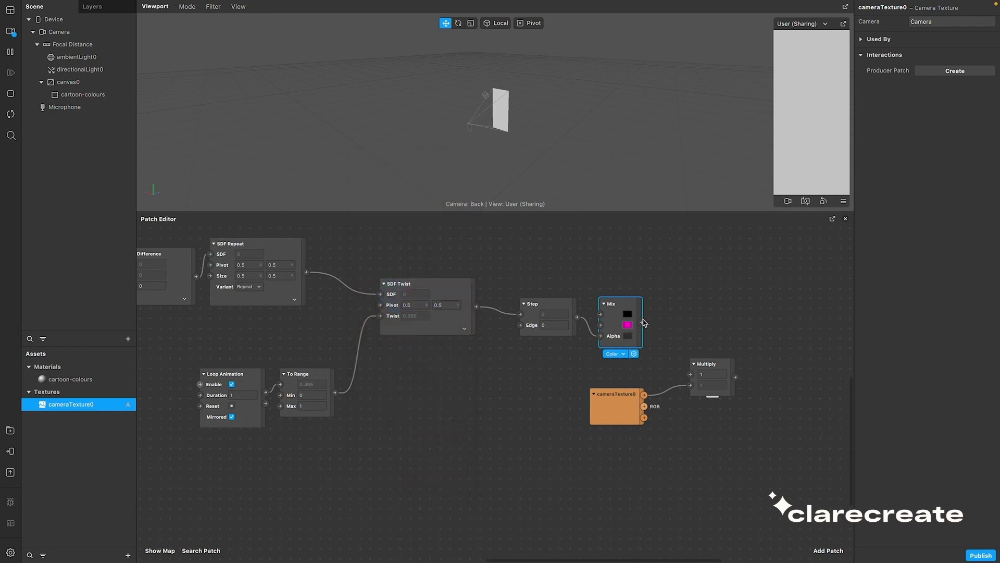
left_click_drag(645, 323, 690, 374)
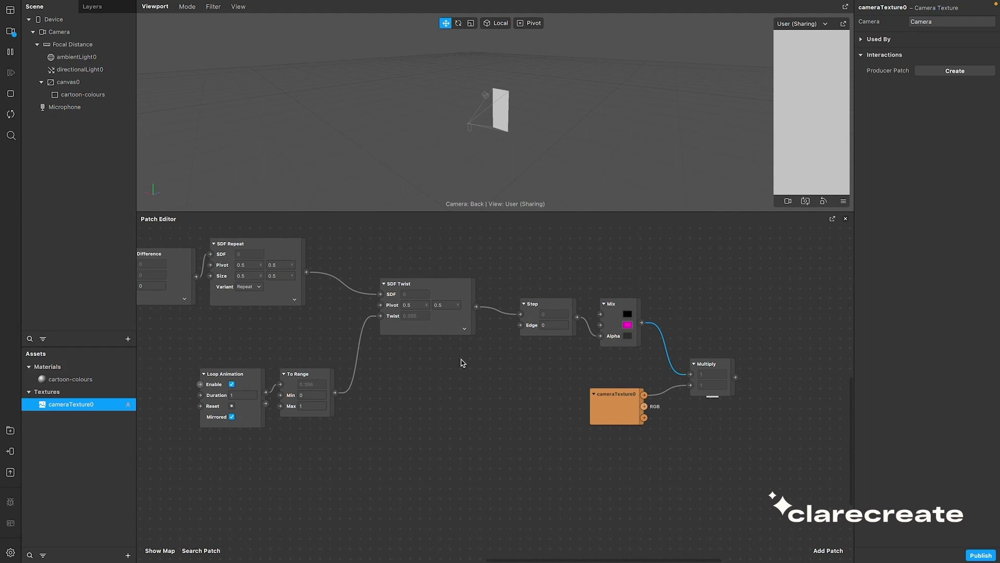
- Create a Diffuse Texture patch for the cartoon-colours material and connect Multiply's output to it
left_click(83, 96)
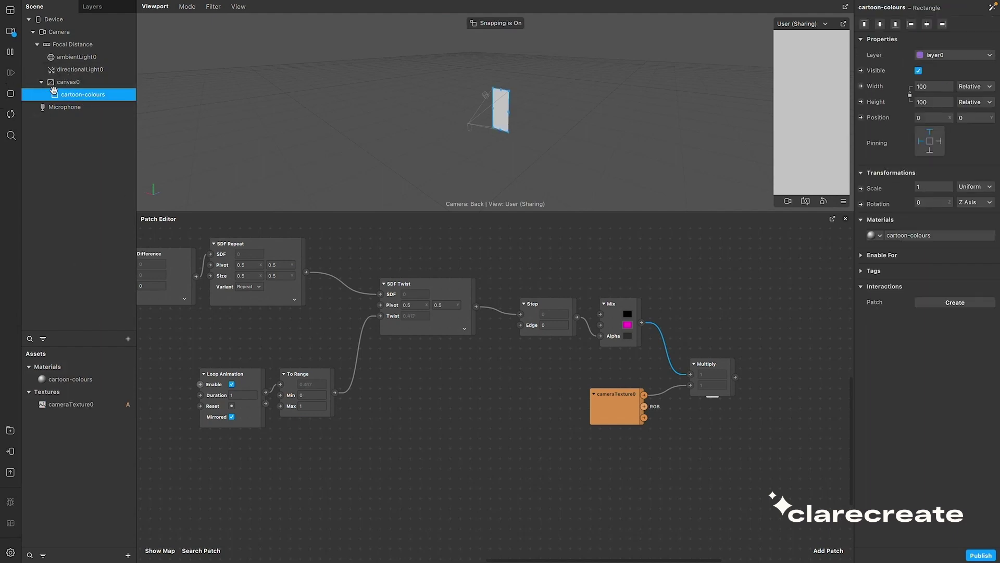
left_click(102, 377)
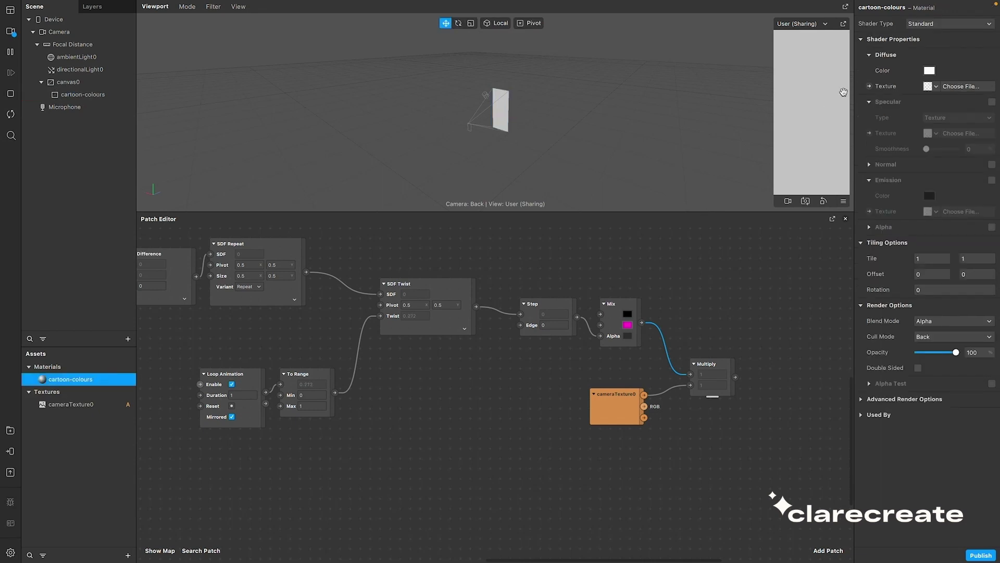
left_click(869, 86)
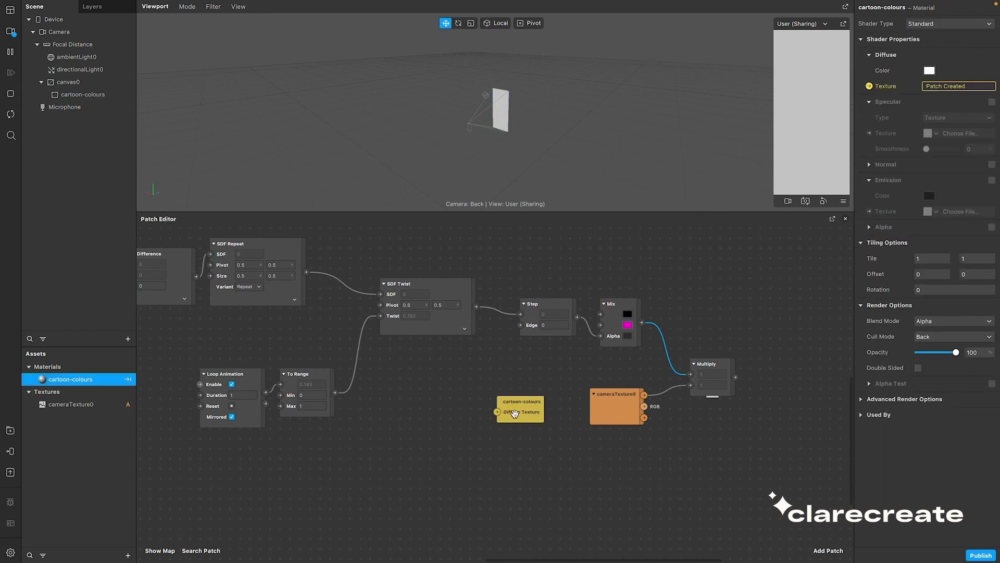
left_click_drag(516, 415, 761, 364)
left_click(731, 372)
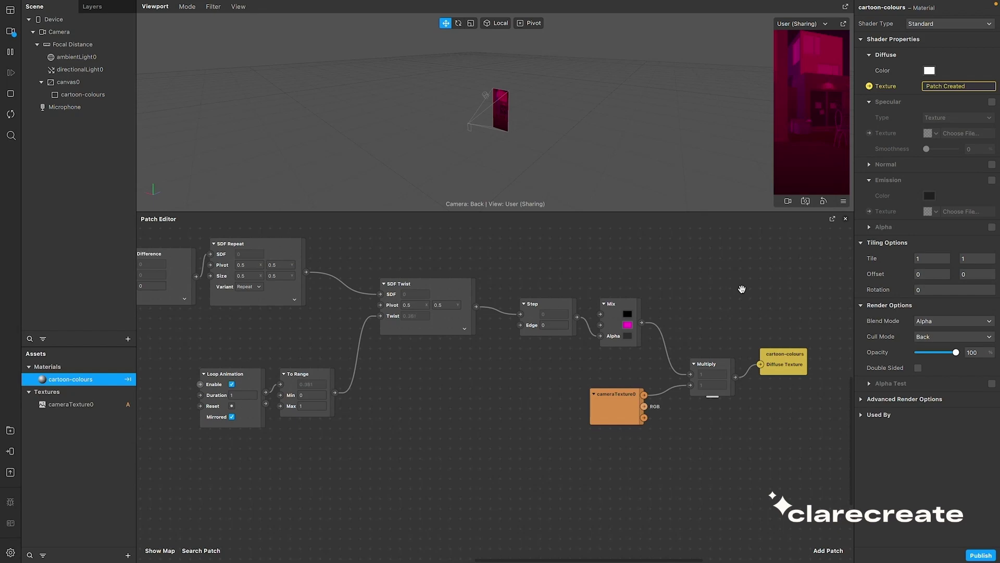
- Delete the cartoon-colours Diffuse Texture patch from the graph
scroll(740, 290, "right", 5)
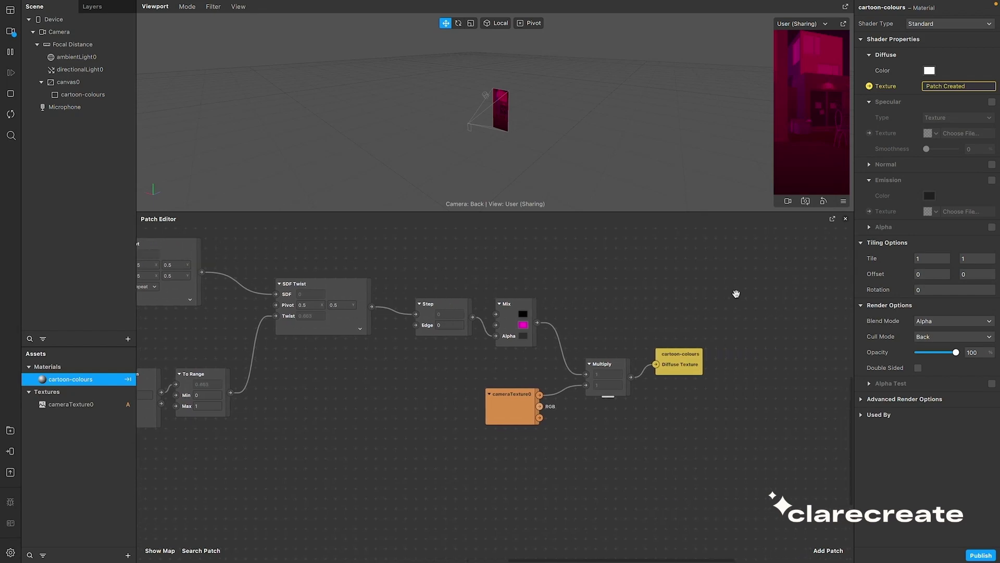
left_click(660, 367)
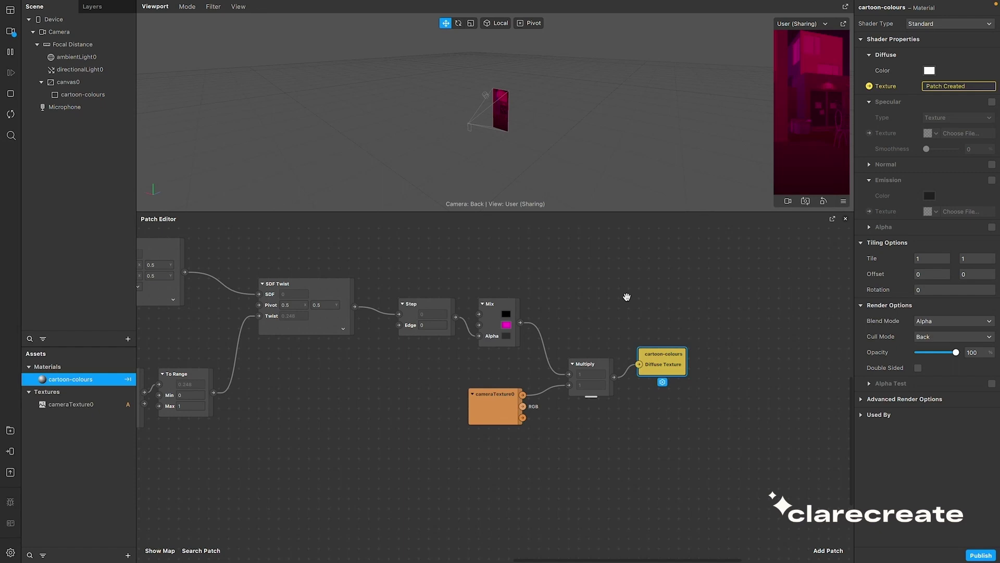
key("Delete")
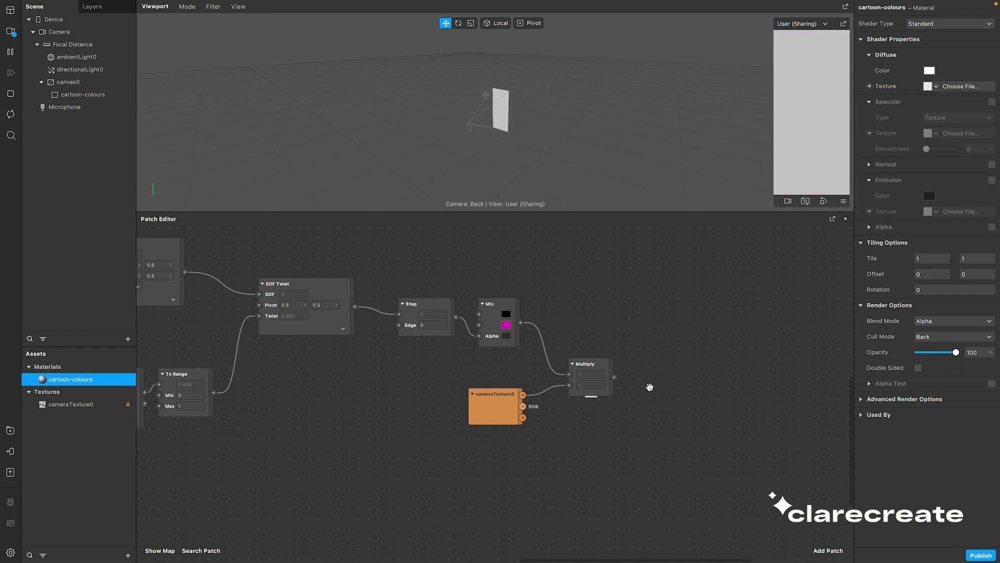
- Search the AR Library for "gradient" and import the 4 Colors Gradient patch asset into the Untitled project
double_click(648, 385)
type("gradient")
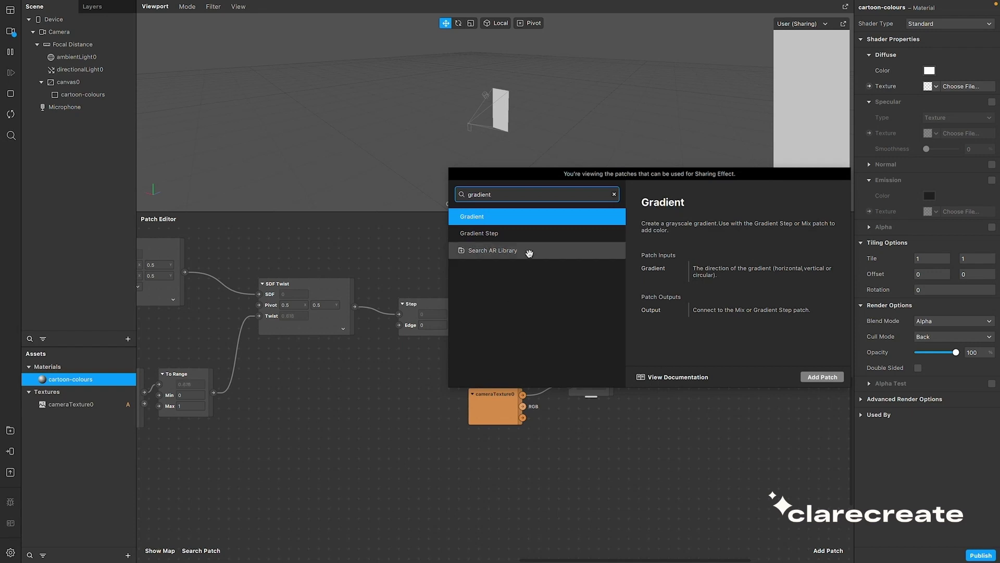
left_click(529, 251)
left_click(593, 178)
left_click(677, 160)
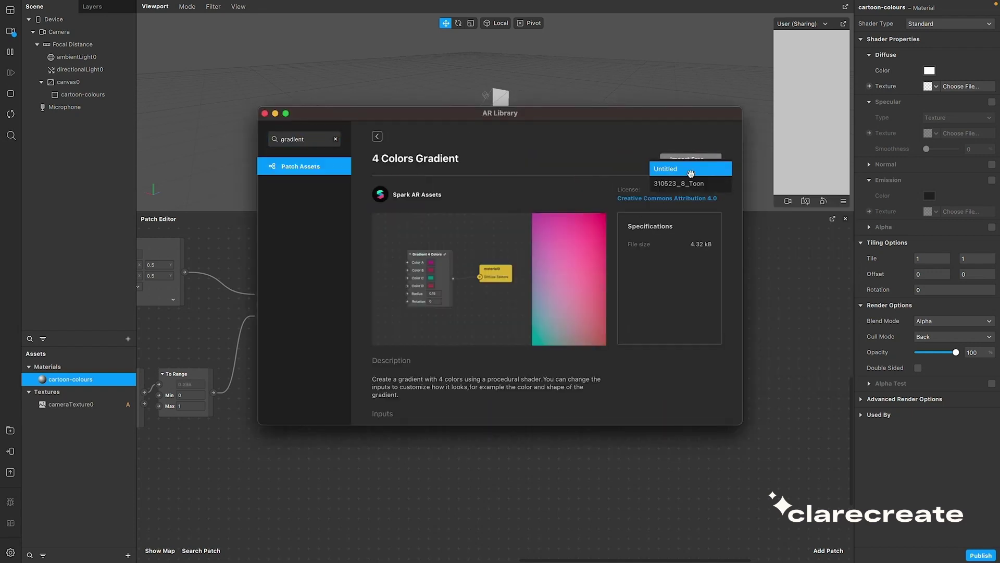
left_click(690, 170)
- Search the AR Library for "tritone" and import the Tritone Color patch asset into the Untitled project
double_click(682, 277)
type("t")
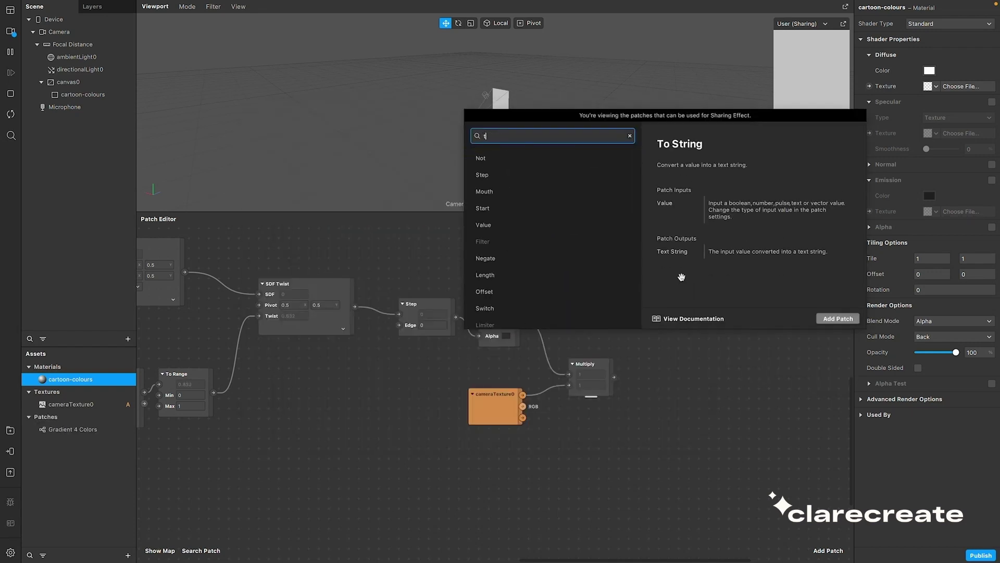
type("riton")
left_click(514, 172)
type("e")
key("Return")
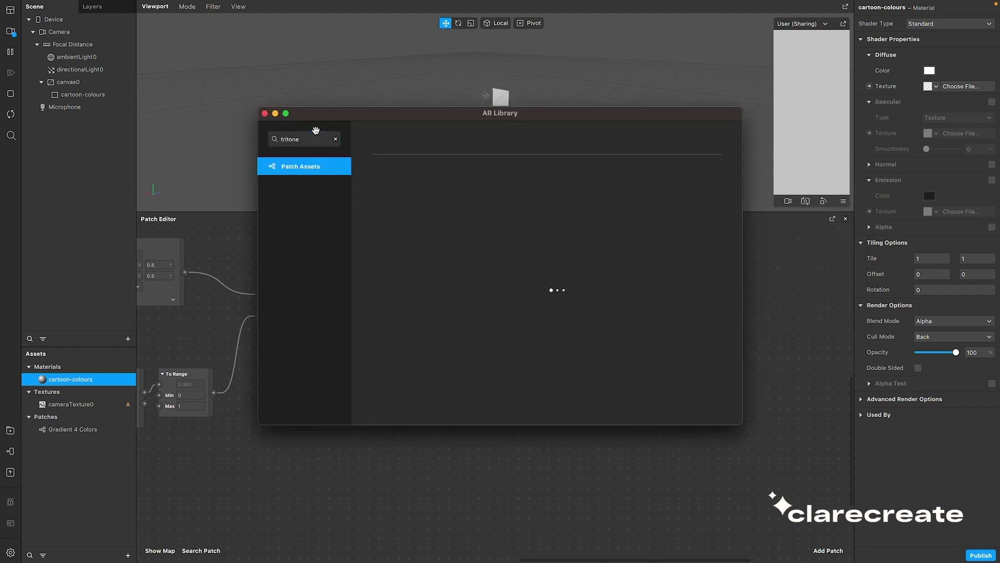
left_click(690, 159)
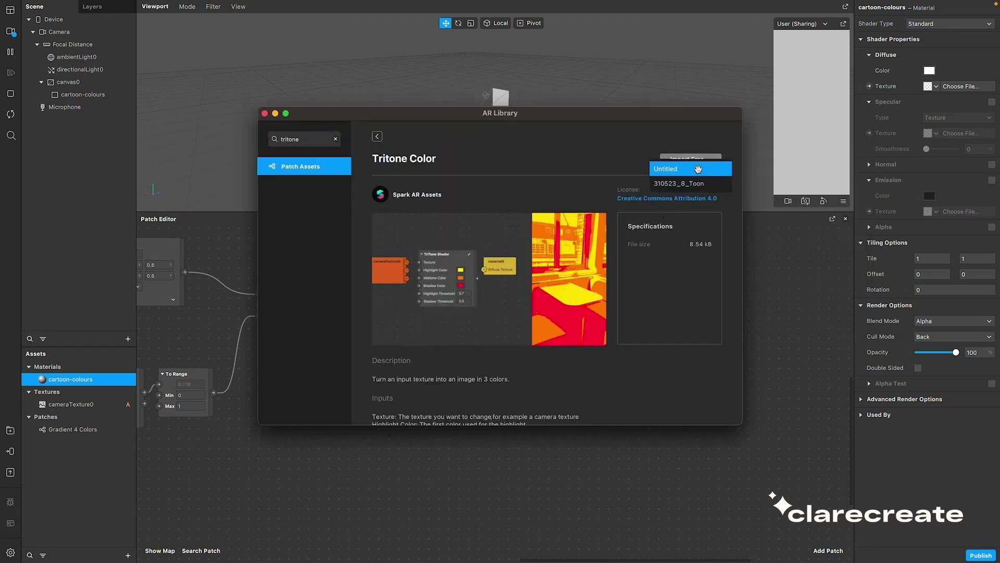
left_click(698, 169)
- Search the AR Library for "adjust colour" and import the Adjust Colors patch asset by Spark AR Assets into the project
double_click(420, 441)
type("adjust ")
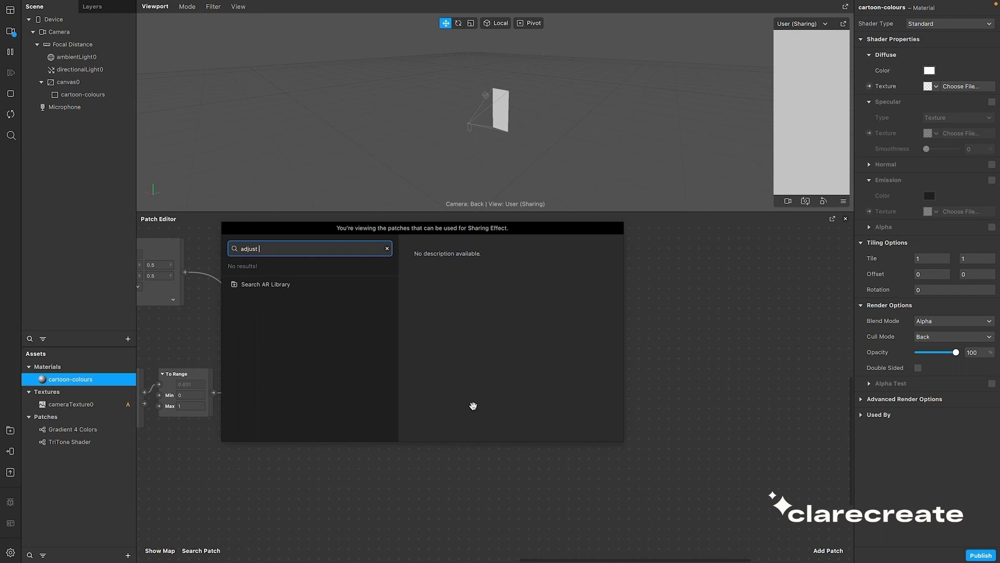
type("col")
left_click(244, 284)
type("our")
key("Return")
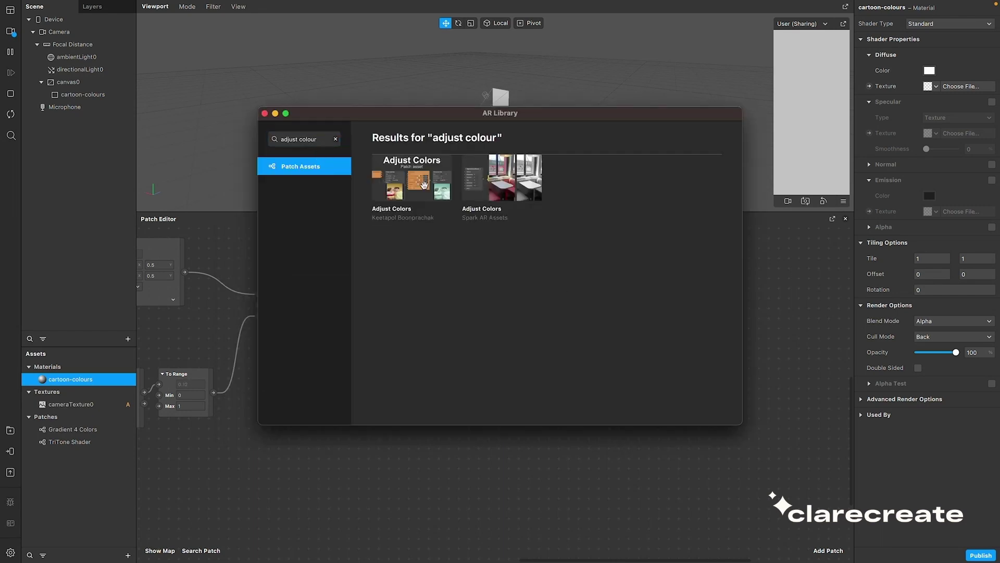
left_click(508, 195)
left_click(690, 159)
left_click(691, 169)
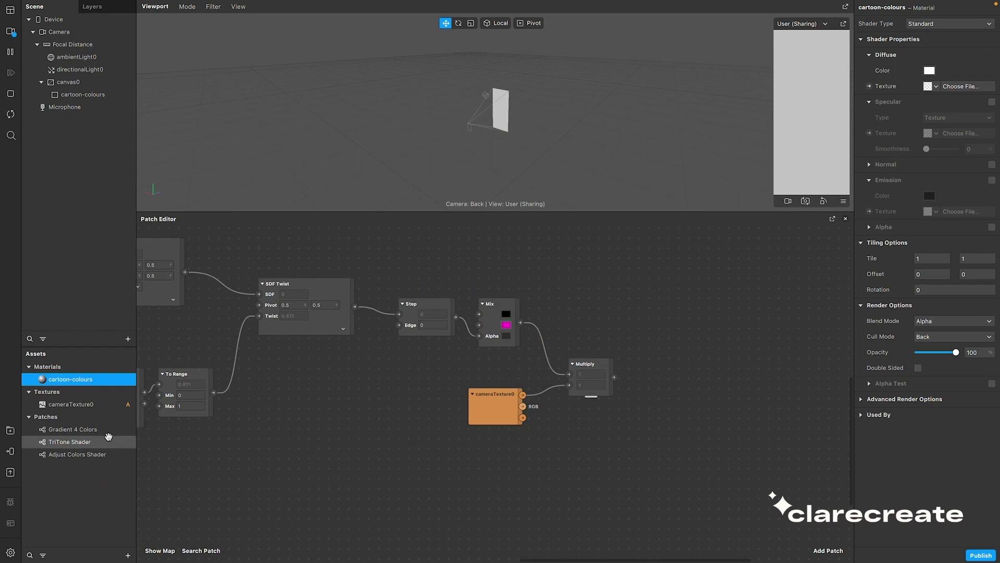
- Add the Gradient 4 Colors, TriTone Shader and Adjust Colors Shader patches to the graph after the Multiply patch
left_click_drag(71, 429, 599, 438)
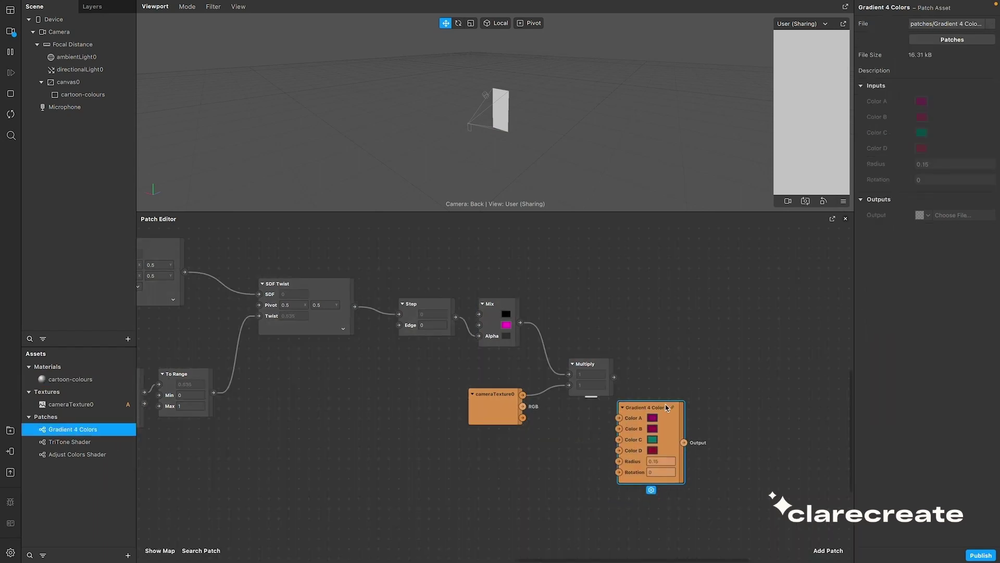
left_click_drag(69, 441, 714, 323)
scroll(715, 322, "right", 3)
left_click_drag(77, 454, 687, 383)
left_click_drag(503, 417, 483, 427)
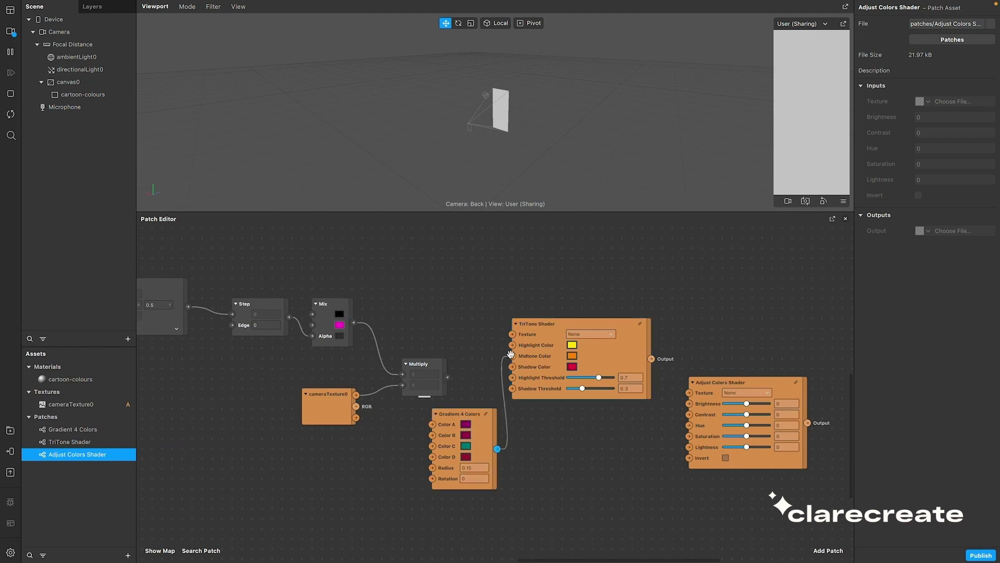
- Connect Gradient 4 Colors to TriTone Shader's Highlight Color, Multiply to its Texture, and the TriTone output to Adjust Colors Shader's Texture
left_click_drag(512, 345, 503, 441)
left_click_drag(446, 377, 512, 334)
left_click_drag(651, 358, 685, 394)
- Create a Diffuse Texture patch for the cartoon-colours material and connect Adjust Colors Shader's output to it
scroll(280, 416, "down", 3)
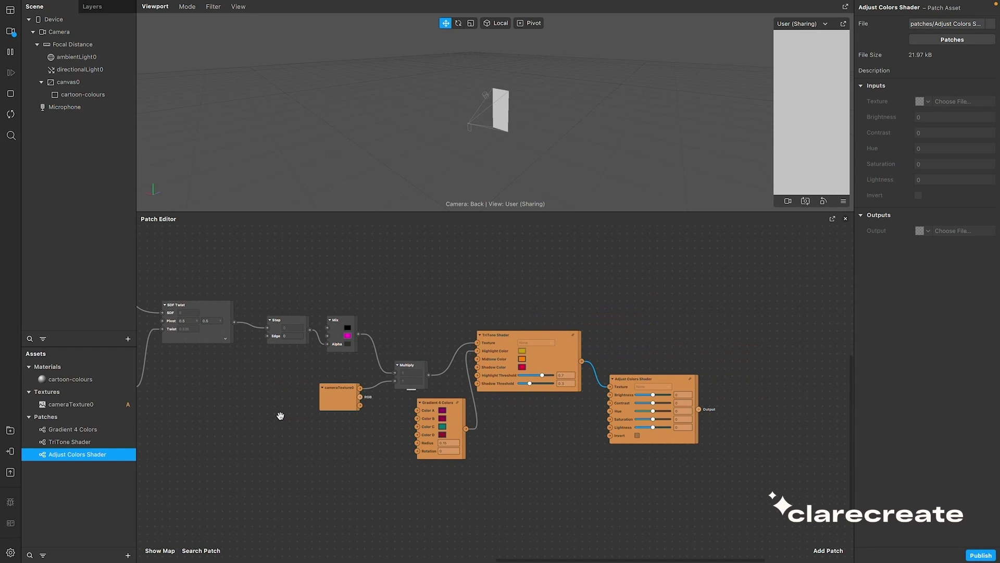
left_click(70, 404)
left_click(87, 379)
left_click(869, 86)
left_click_drag(520, 405, 764, 400)
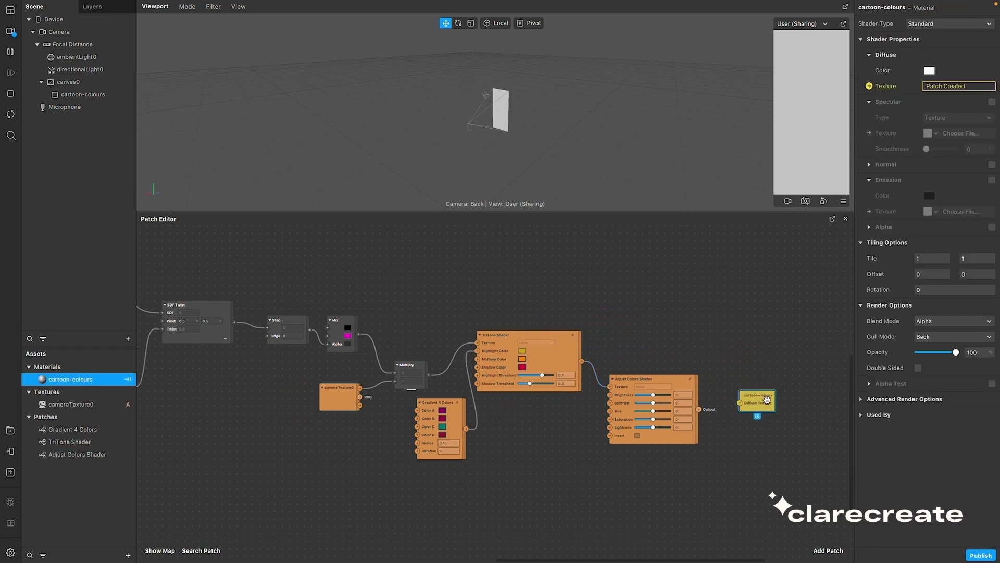
left_click_drag(698, 409, 740, 403)
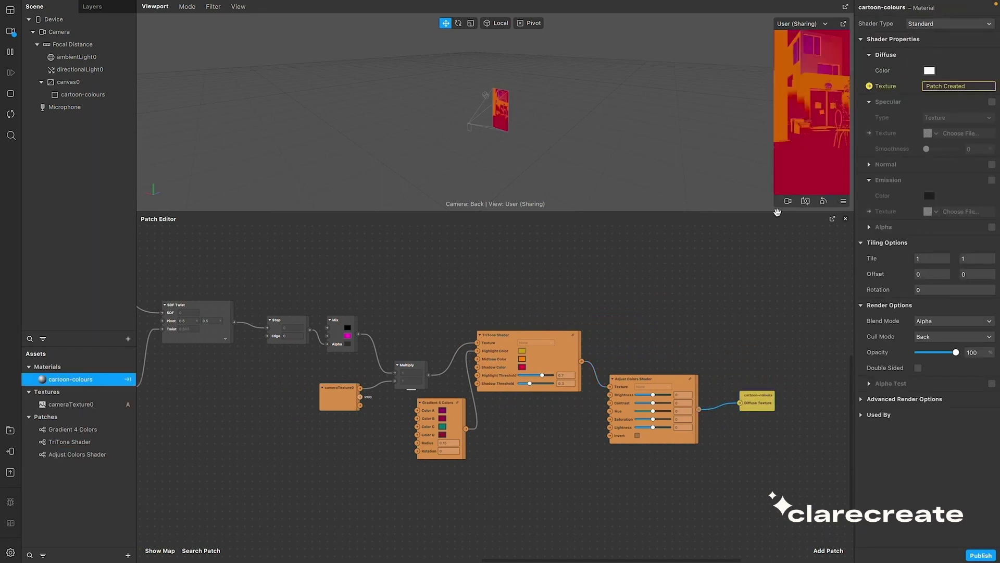
- Enlarge the viewport above the patch graph and the simulator preview inside it
left_click_drag(777, 212, 782, 329)
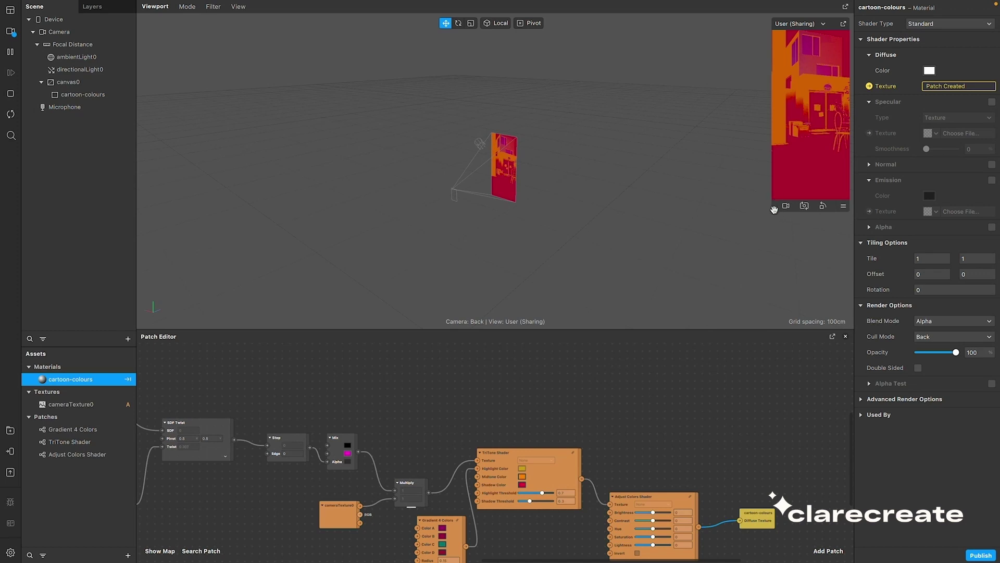
left_click_drag(774, 209, 709, 292)
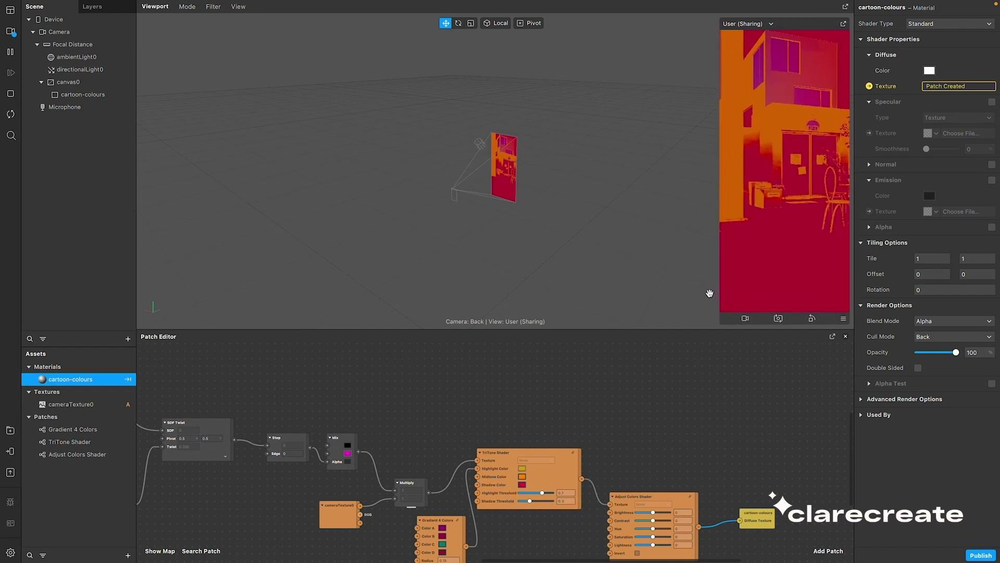
scroll(379, 400, "down", 3)
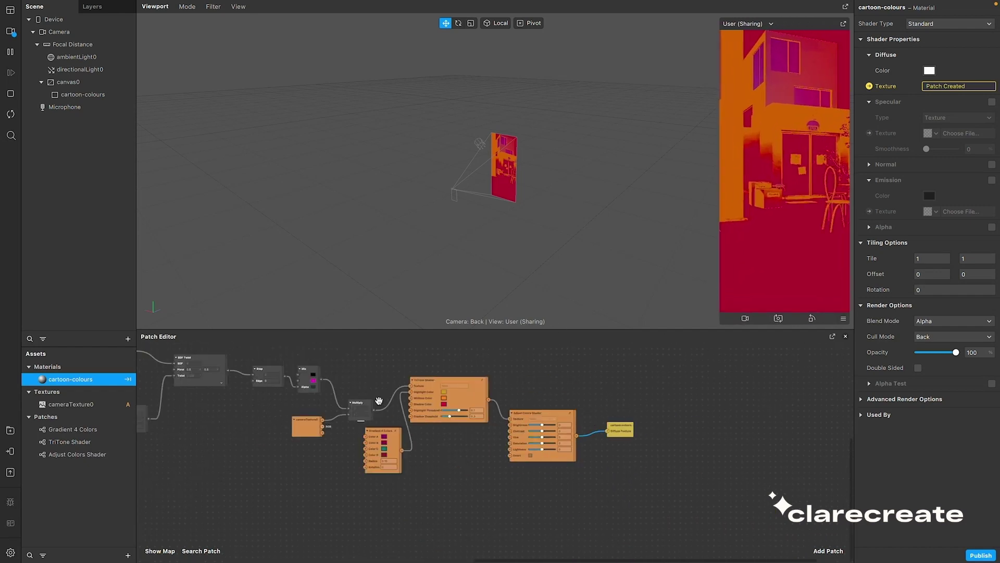
- Tune the SDF Circle, SDF Line and SDF Repeat patches, with the circle's radius at 0.01
scroll(428, 385, "left", 8)
left_click(414, 407)
type("1")
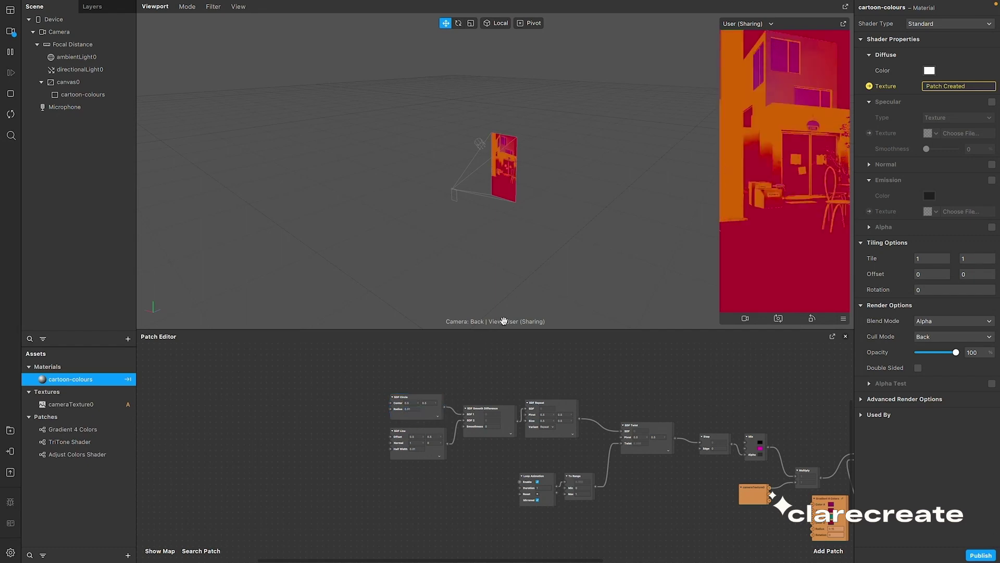
left_click(421, 438)
left_click(549, 420)
- Set Loop Animation's duration to 2 and To Range's minimum to 0.3 and maximum to 0.5, checking the SDF patches they drive
left_click(546, 489)
left_click(585, 487)
left_click(646, 435)
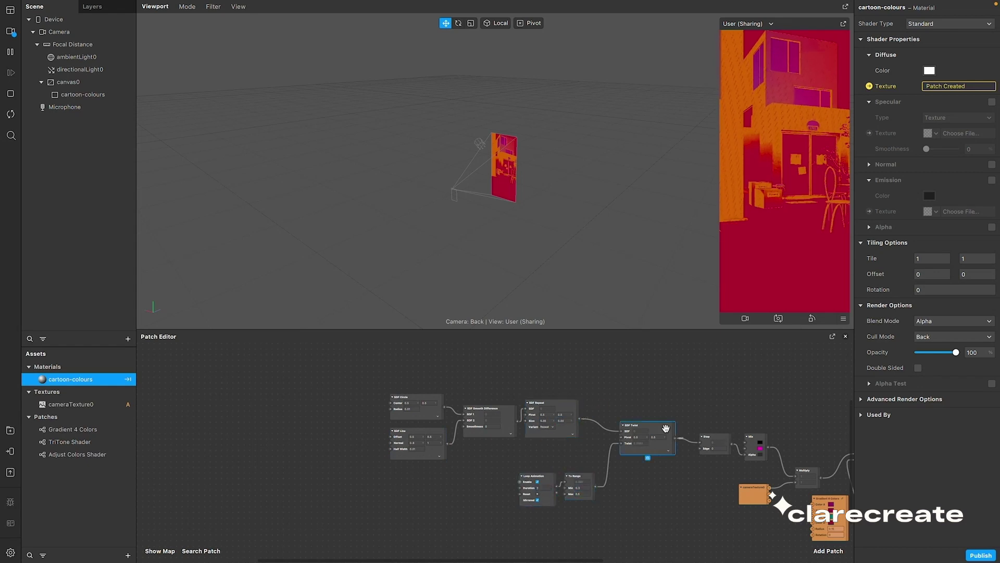
left_click(655, 486)
left_click(505, 432)
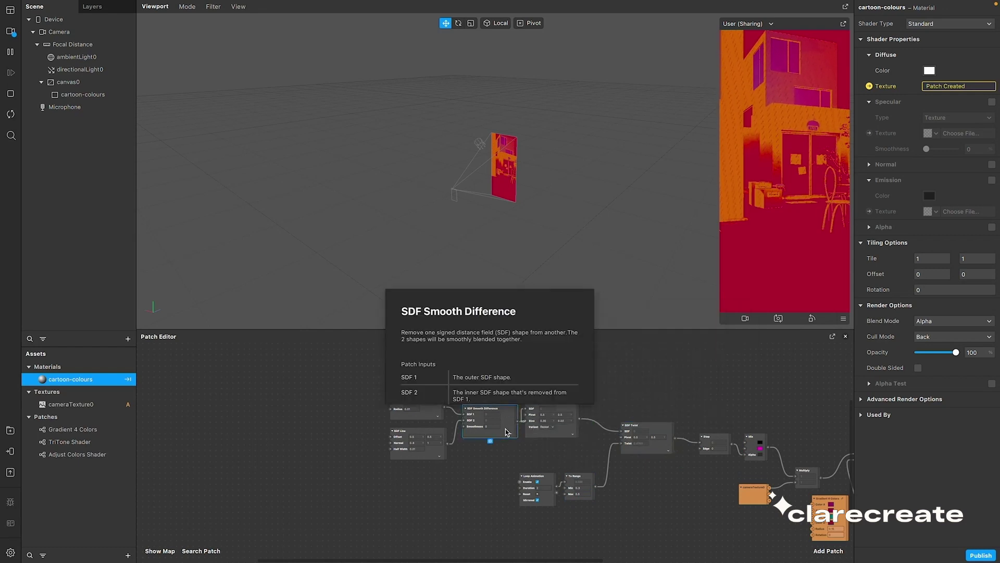
left_click(492, 460)
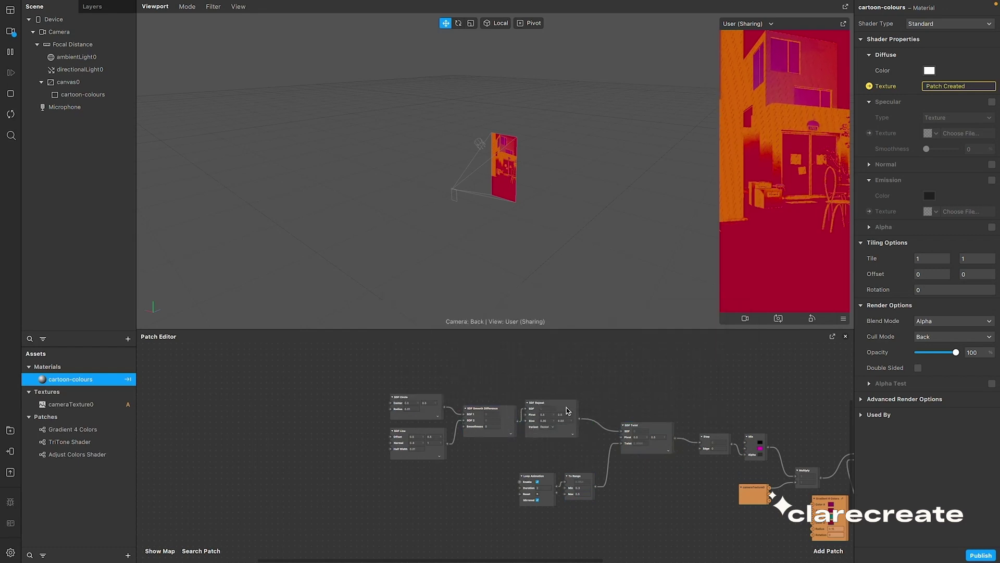
left_click(718, 442)
scroll(718, 442, "right", 5)
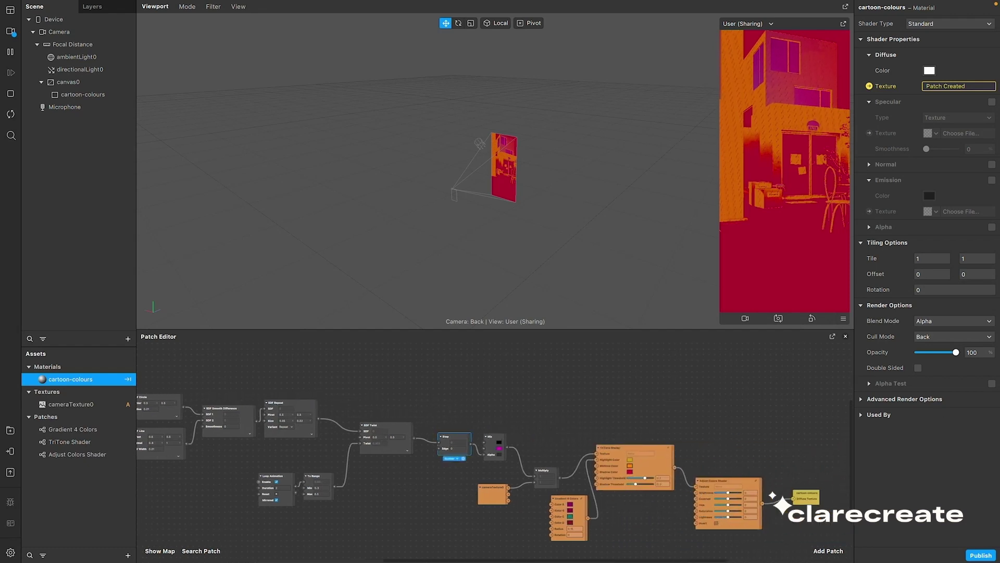
- Adjust the Gradient 4 Colors radius and recolour Color A to white and Color B to pale pink
left_click(574, 534)
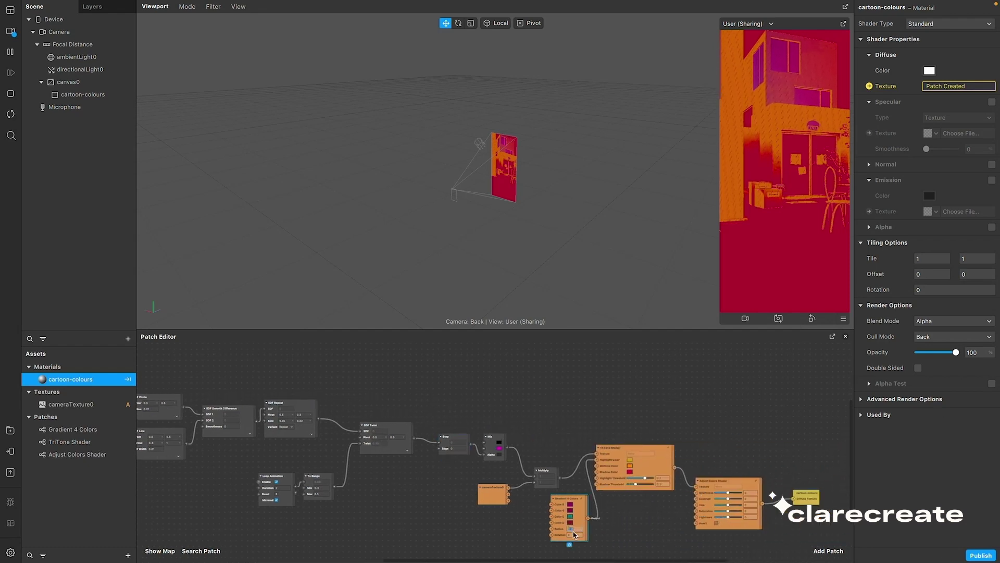
left_click(571, 505)
left_click(636, 484)
left_click(448, 478)
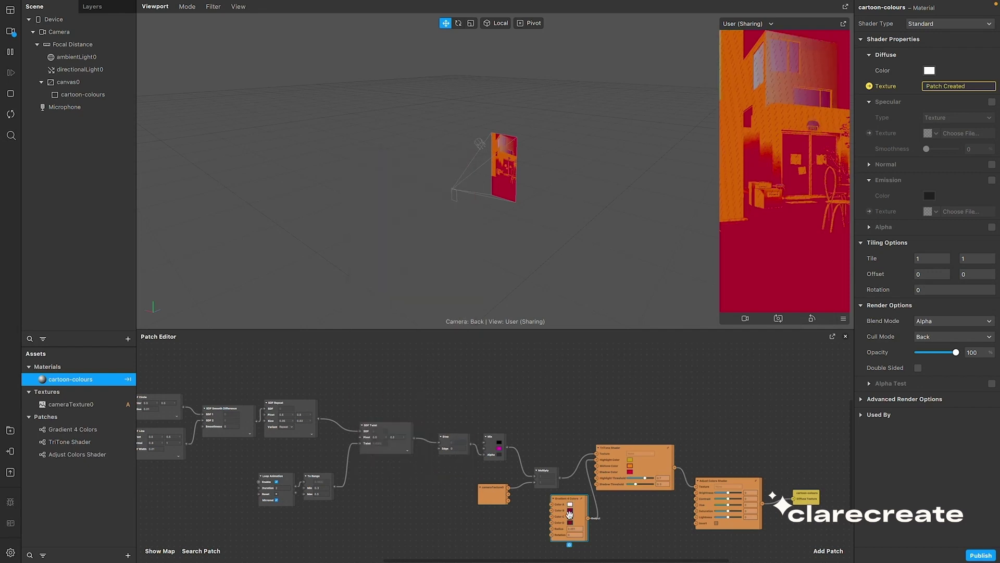
left_click(570, 509)
left_click(784, 57)
left_click(449, 479)
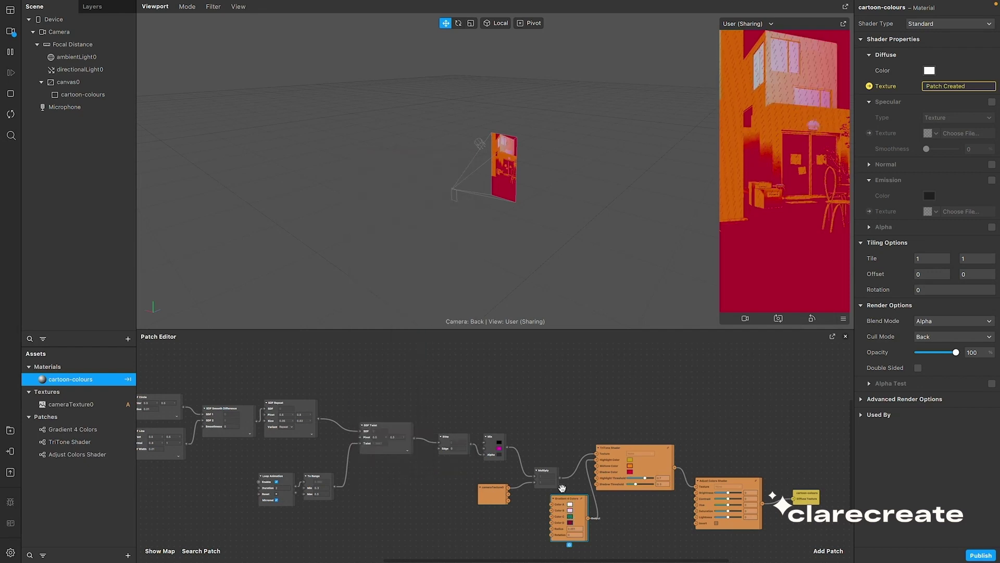
- Set Gradient 4 Colors' Color C to light lilac-pink and Color D to bright magenta-purple
left_click(570, 515)
left_click(383, 396)
left_click(381, 395)
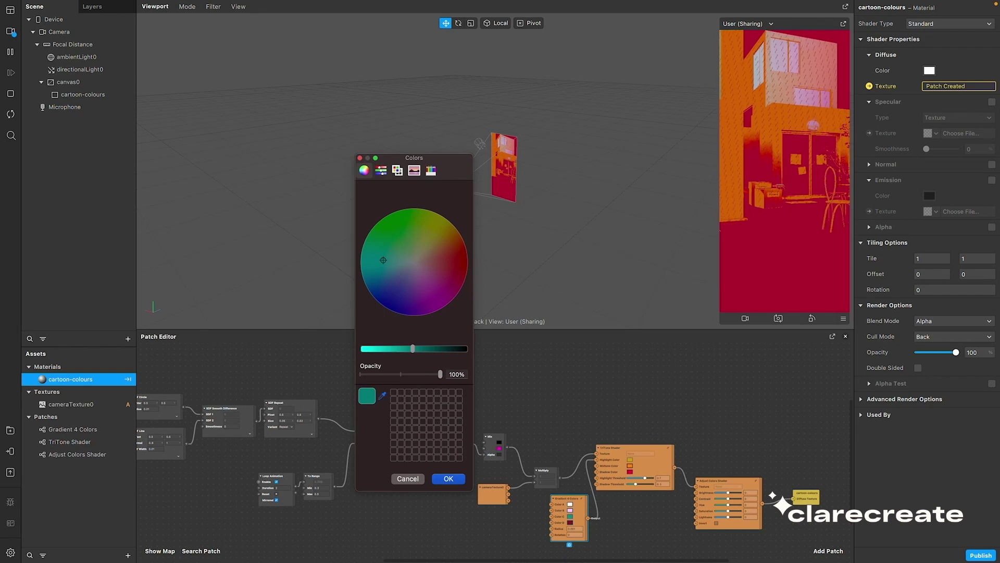
left_click(784, 58)
left_click(450, 475)
left_click(570, 522)
left_click_drag(406, 349, 365, 348)
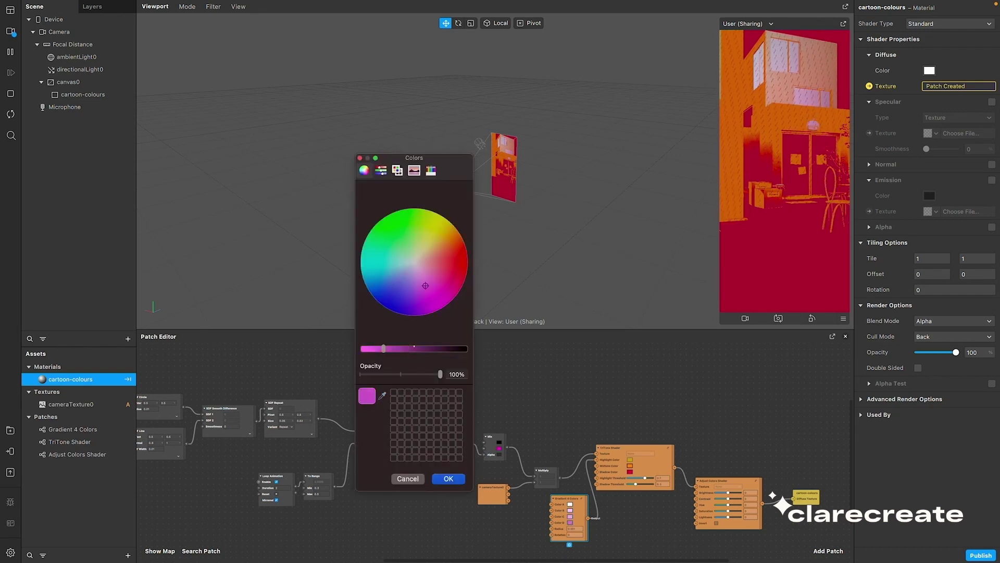
left_click(448, 479)
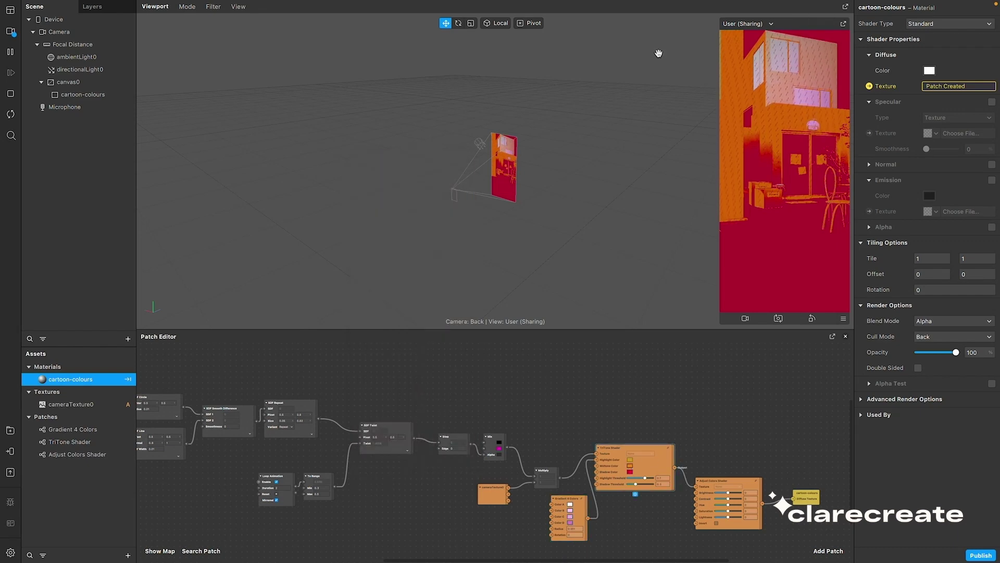
- Set the TriTone Shader's Midtone Color to periwinkle blue and its Shadow Color to dark grey
left_click(630, 466)
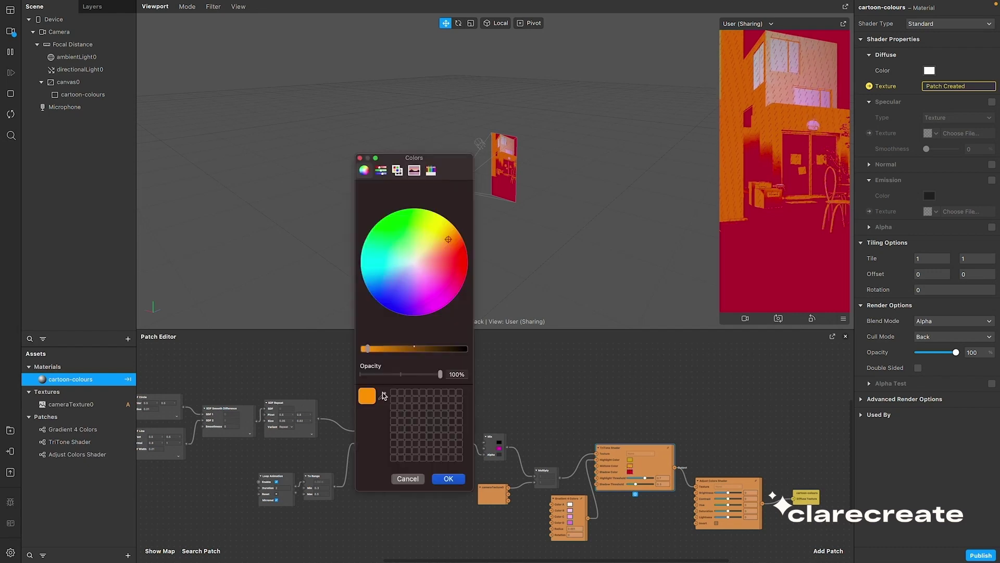
left_click(458, 479)
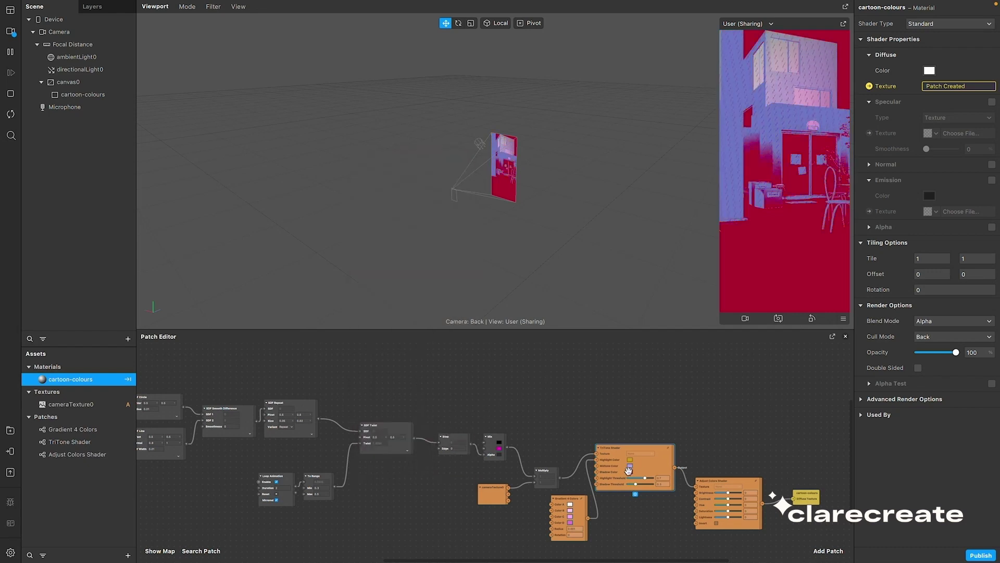
left_click(630, 471)
left_click(506, 487)
left_click(461, 482)
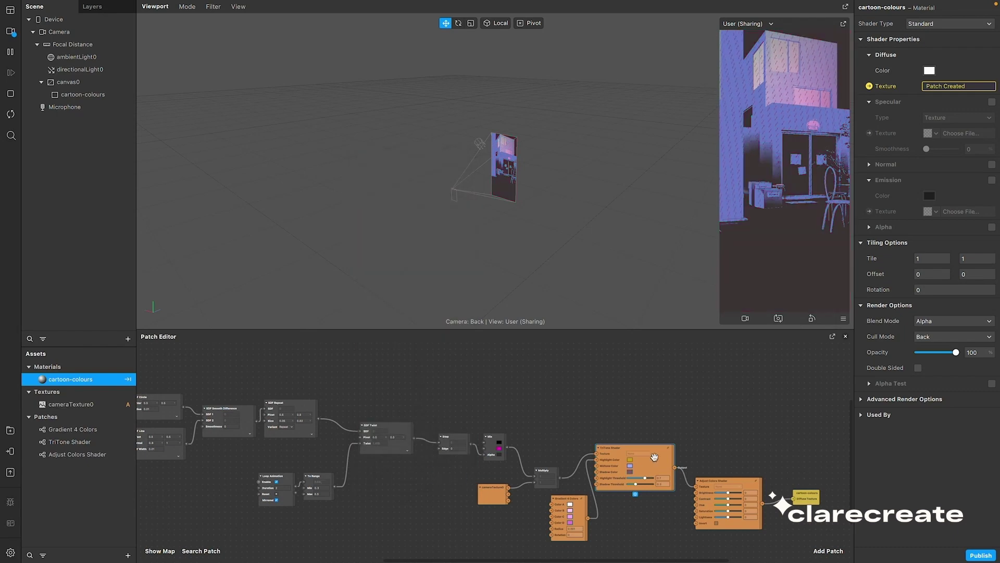
- Adjust the TriTone Shader's Shadow Threshold and set its Highlight Threshold to 0.66
left_click(628, 478)
left_click(652, 477)
left_click(633, 483)
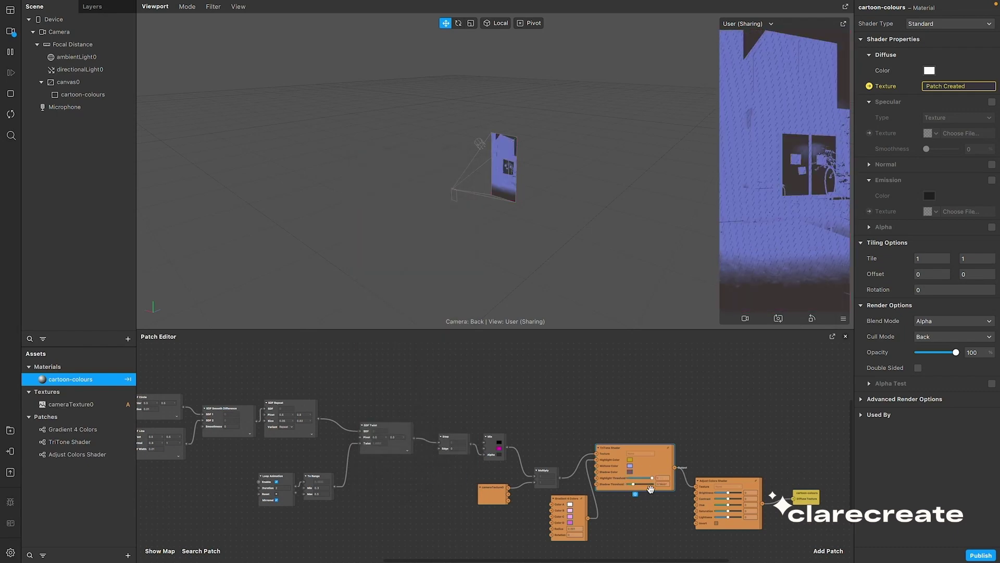
left_click_drag(653, 479, 646, 478)
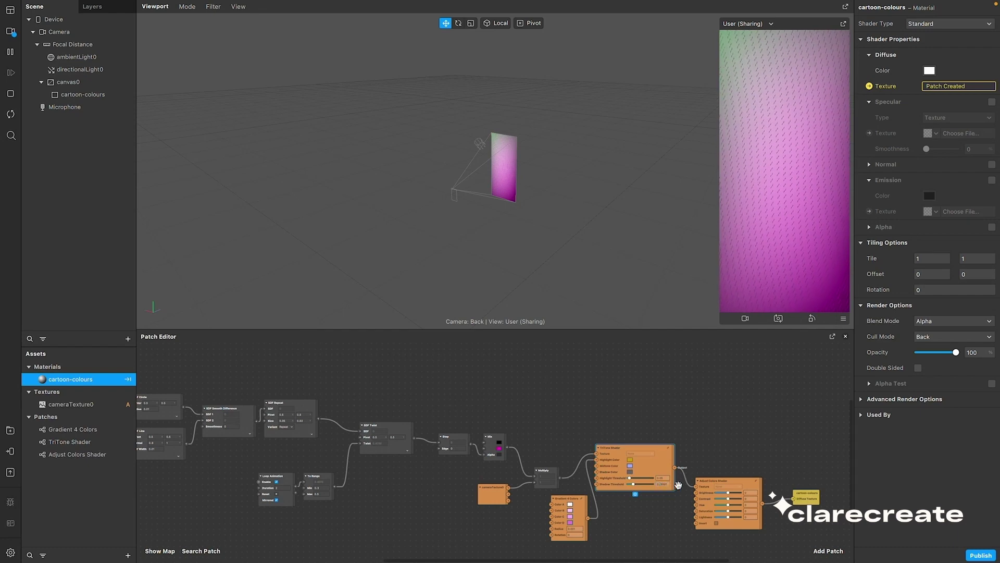
double_click(663, 484)
double_click(663, 477)
type("0.66")
key("Return")
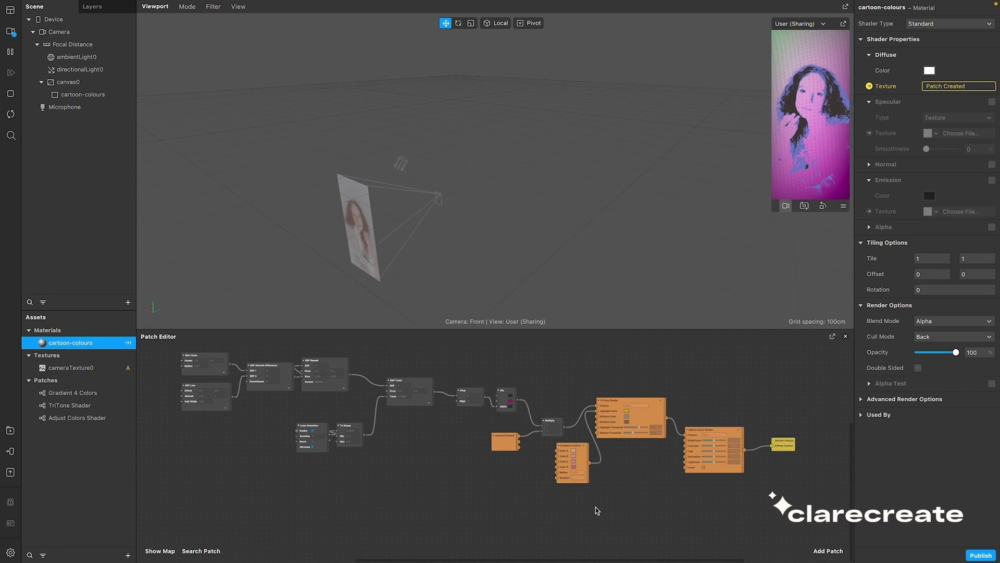
- Search the AR Library for "sobel" and import the Sobel Filter patch asset by Spark AR Assets into the Untitled project
double_click(424, 484)
type("sobe")
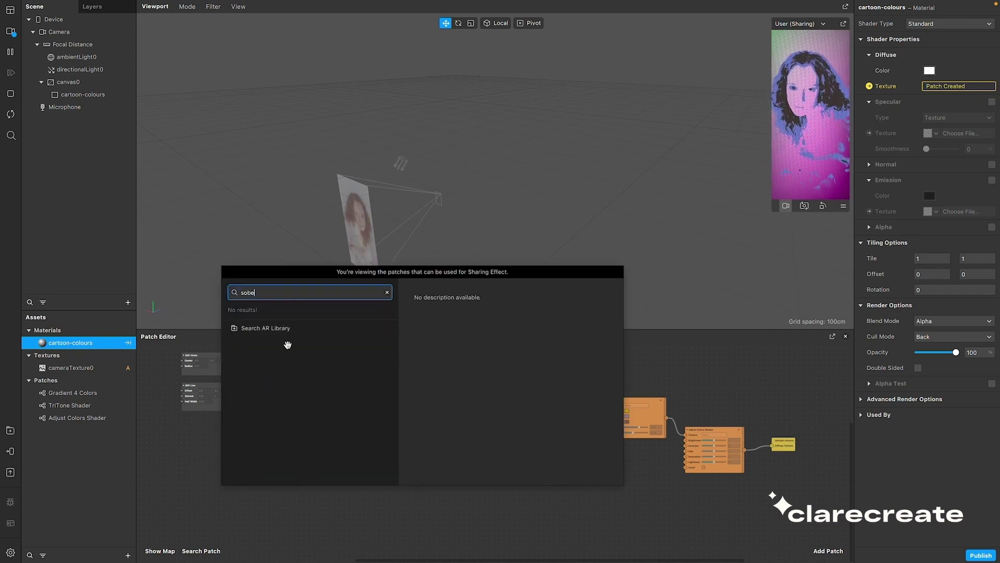
left_click(263, 328)
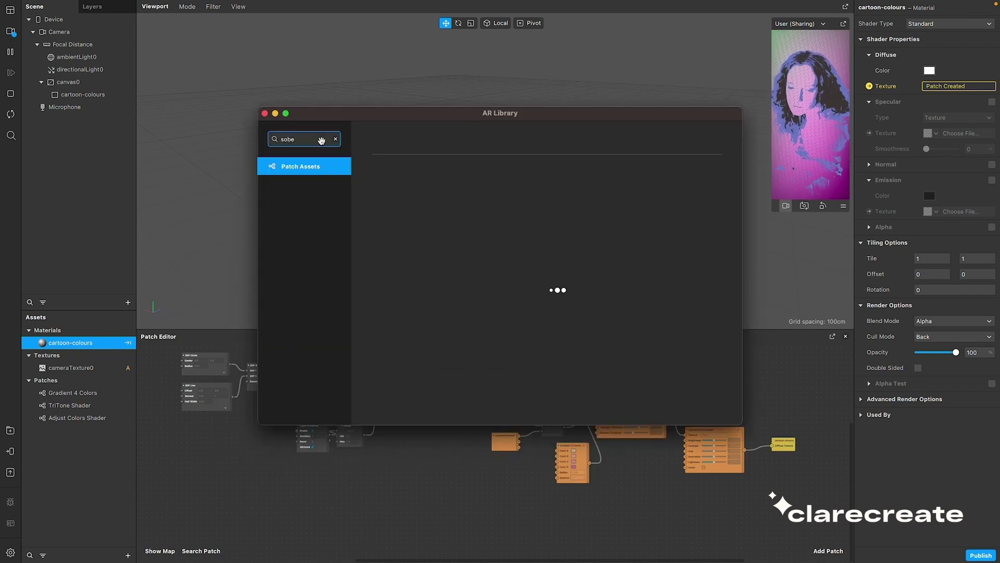
key("Return")
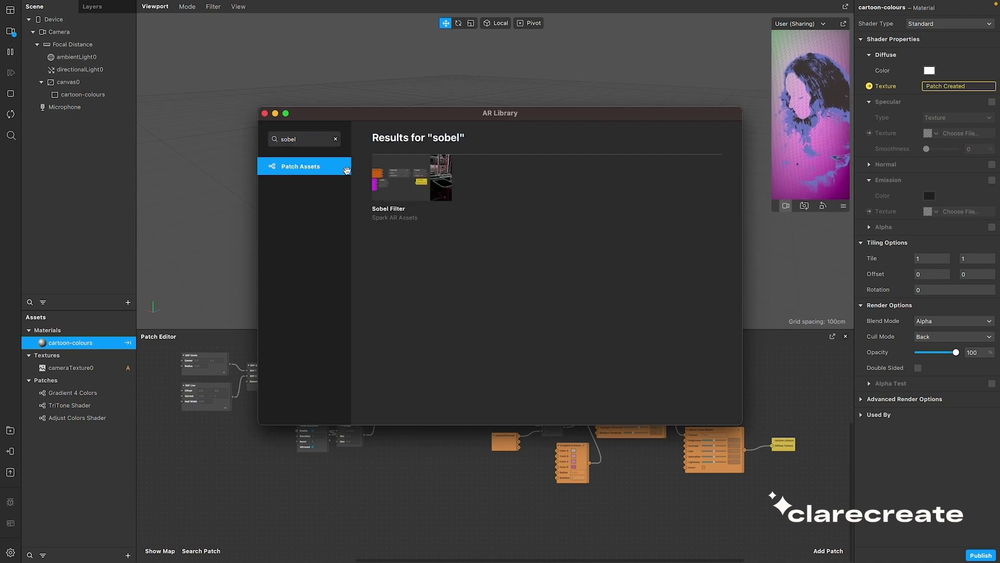
left_click(427, 183)
left_click(690, 159)
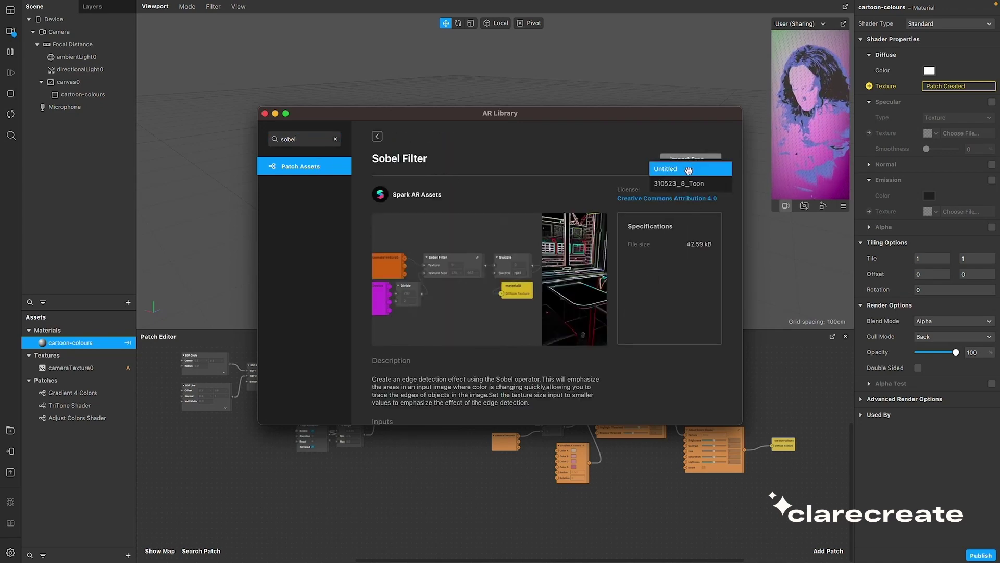
left_click(691, 165)
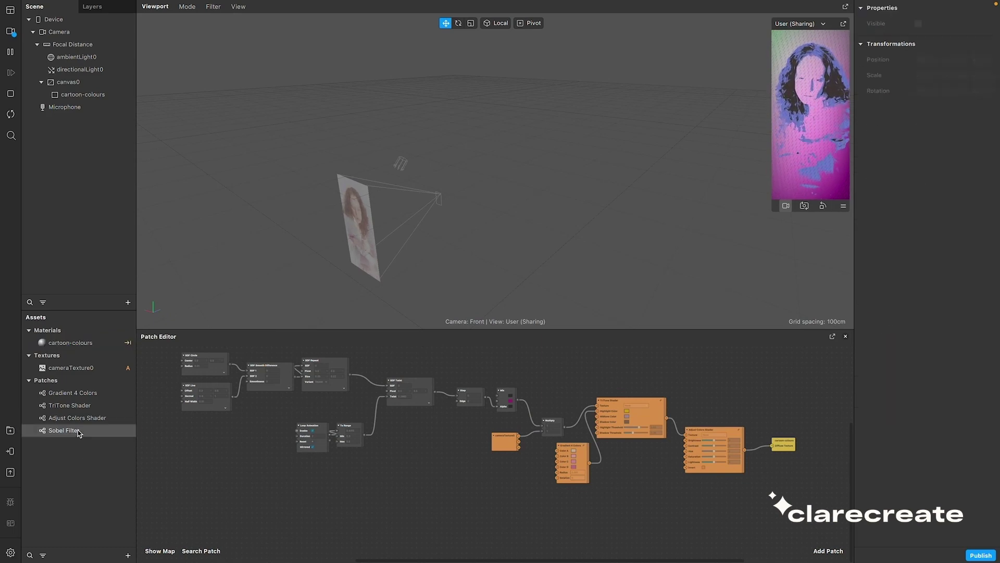
- Add the Sobel Filter patch below the existing graph and place a Device patch just before it
left_click(72, 431)
left_click_drag(68, 435, 462, 510)
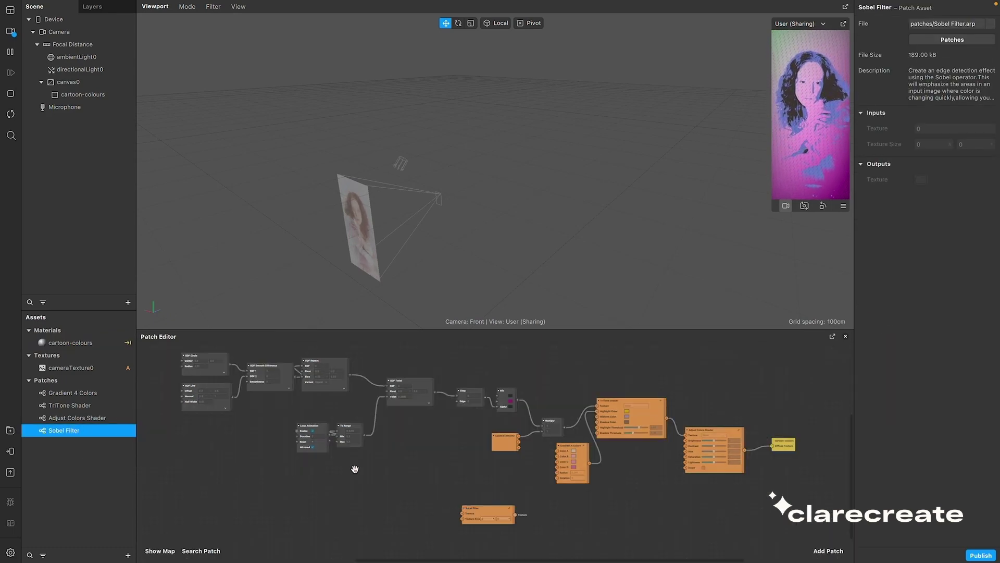
left_click(66, 19)
left_click_drag(292, 280, 419, 514)
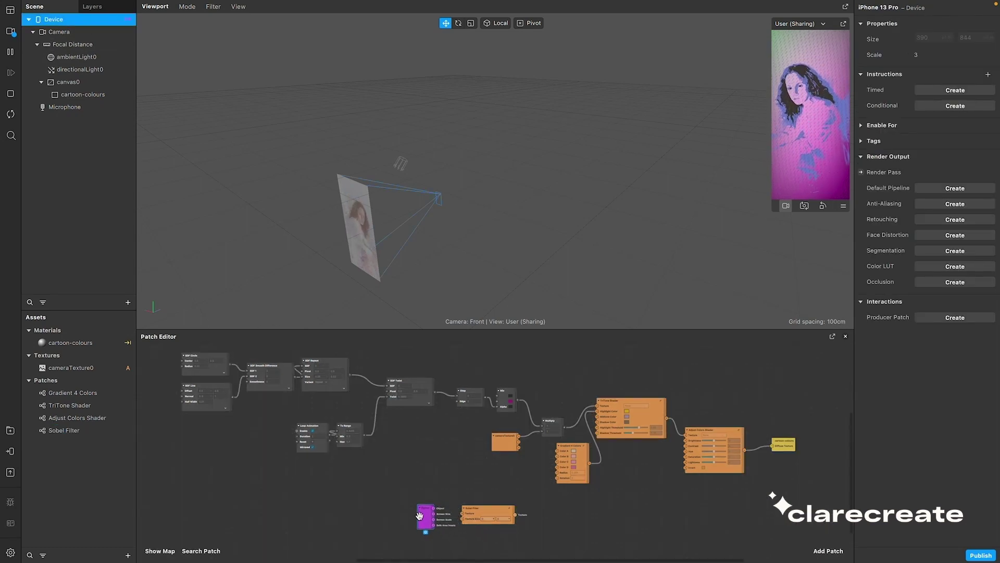
- Add a Divide patch after the Device patch and connect Device's Screen Size and Screen Scale to its two inputs
scroll(526, 488, "down", 3)
double_click(477, 487)
type("divi")
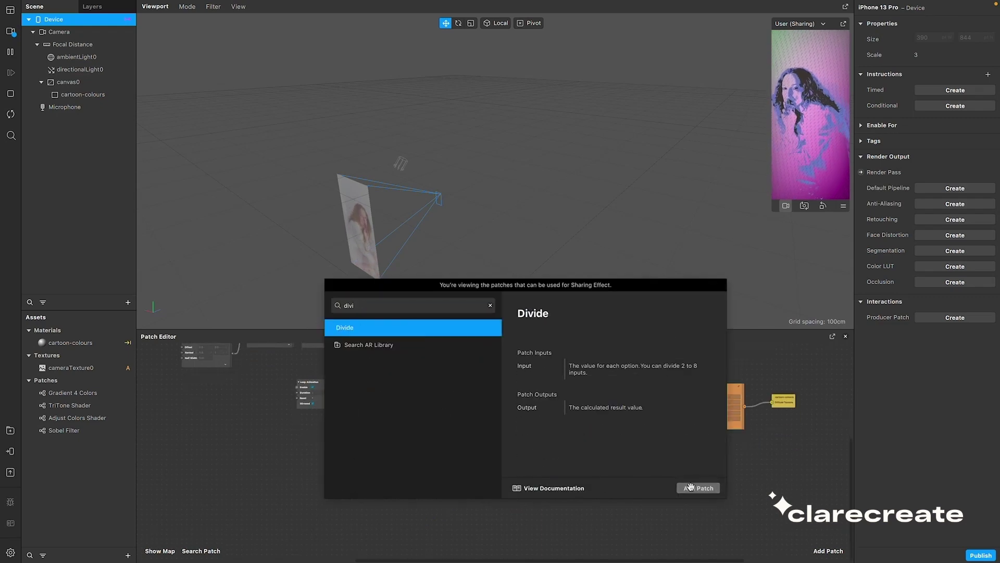
left_click(694, 487)
scroll(492, 467, "down", 1)
mouse_move(485, 469)
left_mouse_down()
mouse_move(536, 469)
mouse_move(492, 447)
mouse_move(478, 458)
left_mouse_up()
scroll(457, 458, "up", 2)
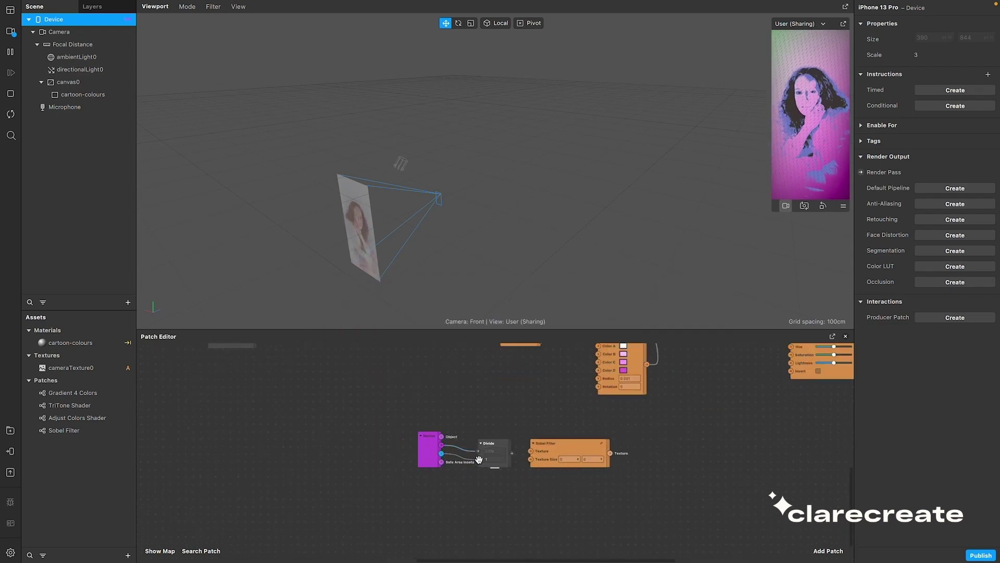
- Connect Divide's output to Sobel Filter's Texture Size and cameraTexture0 to its Texture input
left_click(509, 452)
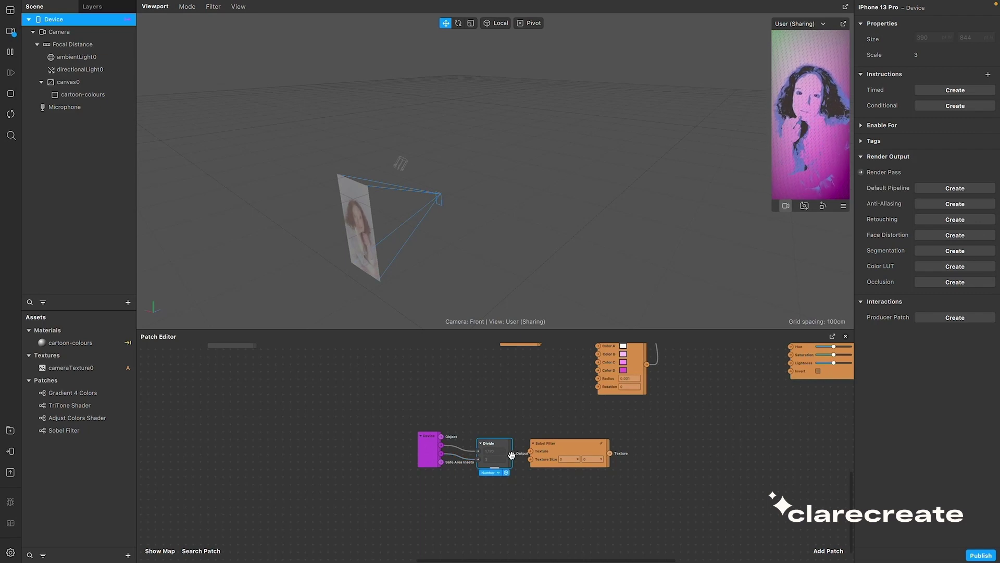
left_click_drag(512, 452, 531, 459)
scroll(485, 421, "up", 3)
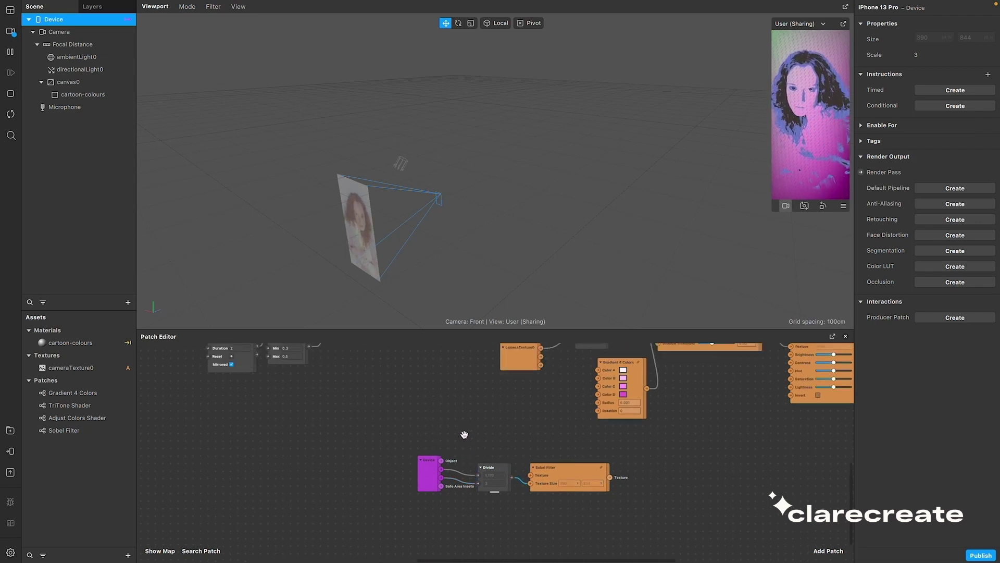
left_click_drag(506, 408, 531, 519)
- Add a Swizzle patch after Sobel Filter and connect the filter's Texture output to its Value input
double_click(658, 514)
type("swiz")
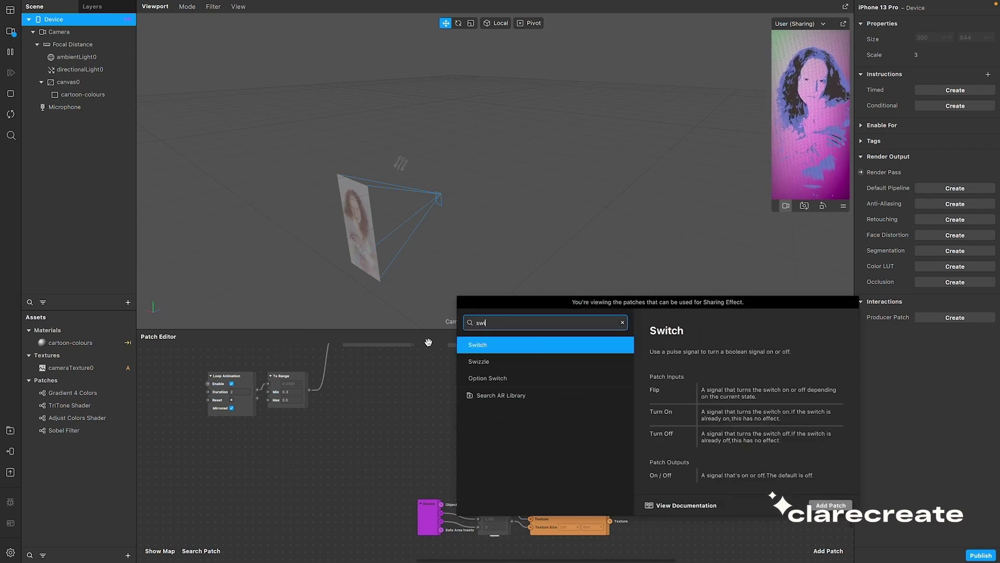
key("Return")
left_click_drag(609, 520, 644, 519)
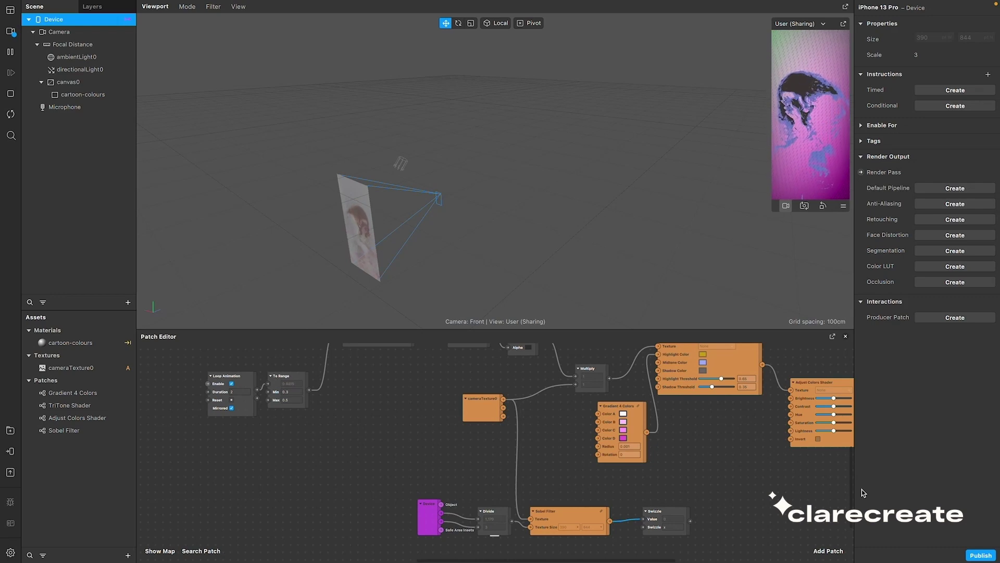
- Add a Mix patch and place it below the cartoon-colours material patch, beyond the Adjust Colors Shader
scroll(717, 470, "down", 4)
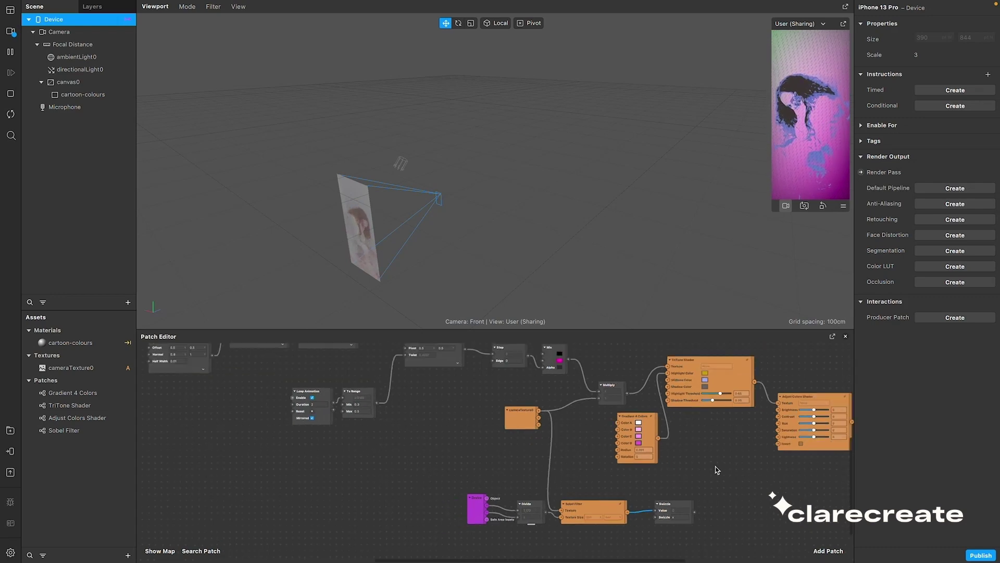
scroll(712, 471, "right", 3)
double_click(590, 520)
type("mix")
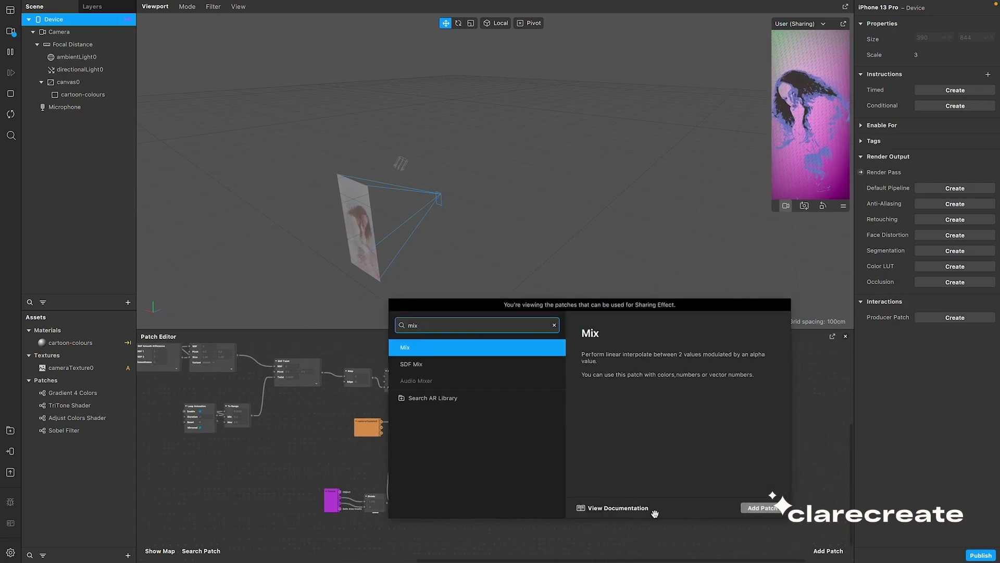
key("Return")
left_click_drag(602, 523, 649, 467)
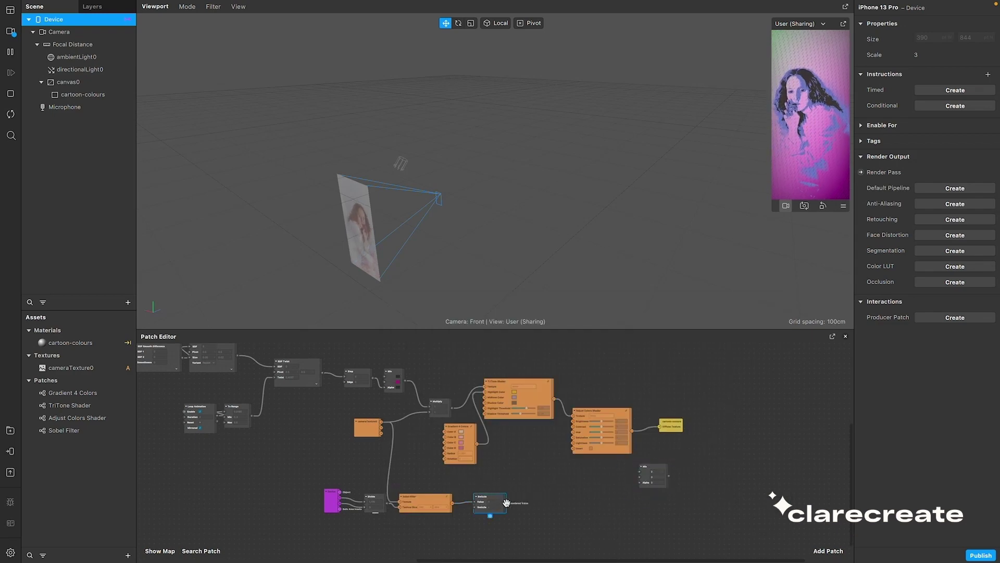
- Move Swizzle beside Mix, then connect Swizzle's output to Mix's Alpha and Adjust Colors Shader's output to Mix's first input
scroll(548, 491, "down", 2)
scroll(549, 491, "up", 2)
left_click_drag(494, 499, 628, 483)
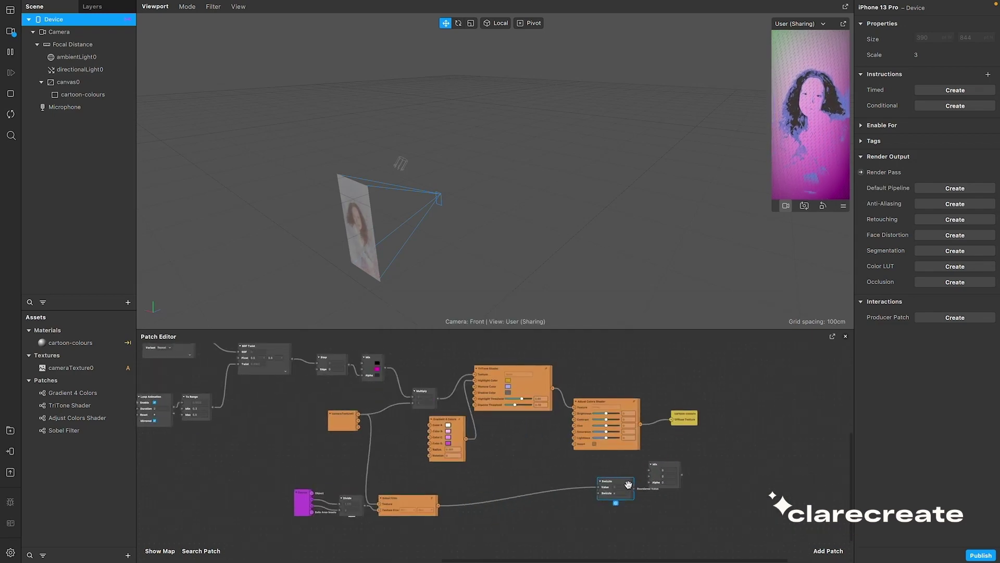
scroll(660, 480, "down", 1)
scroll(663, 481, "up", 2)
left_click_drag(633, 411, 645, 482)
left_click(671, 462)
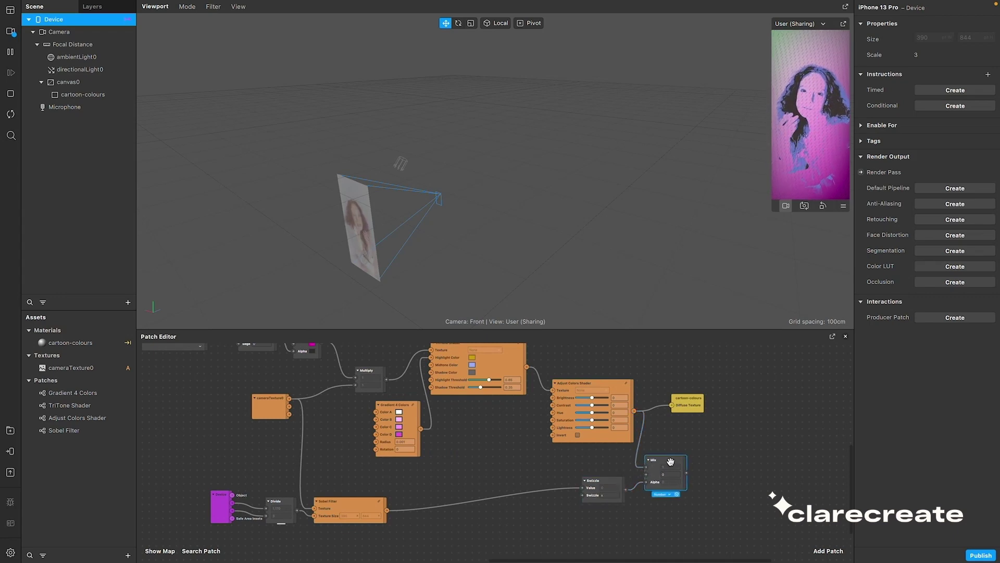
- Connect Mix's output to the cartoon-colours Diffuse Texture, set Mix's type to Color, and position it between the shader and material patches
left_click_drag(687, 401, 756, 416)
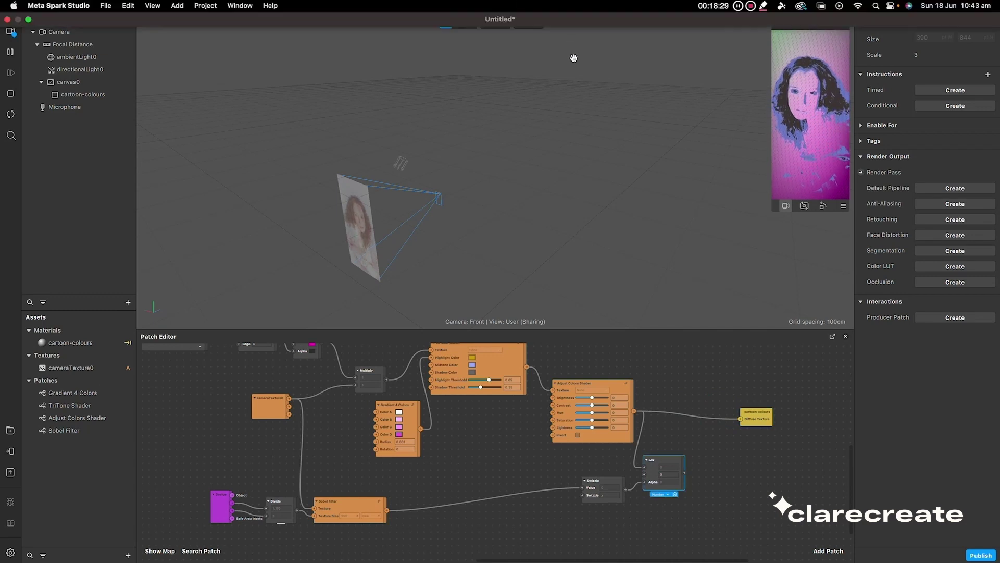
left_click_drag(685, 472, 740, 418)
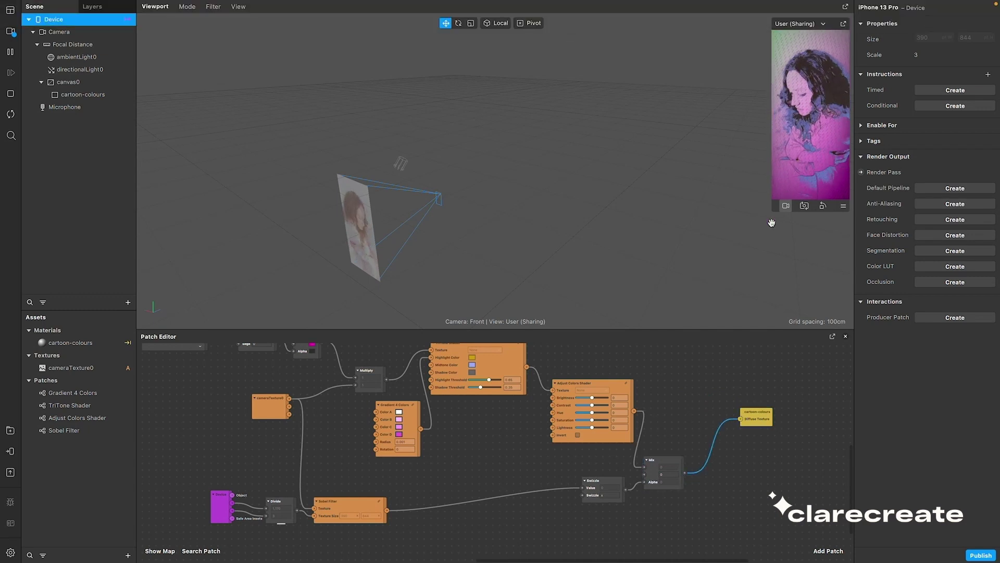
left_click(664, 494)
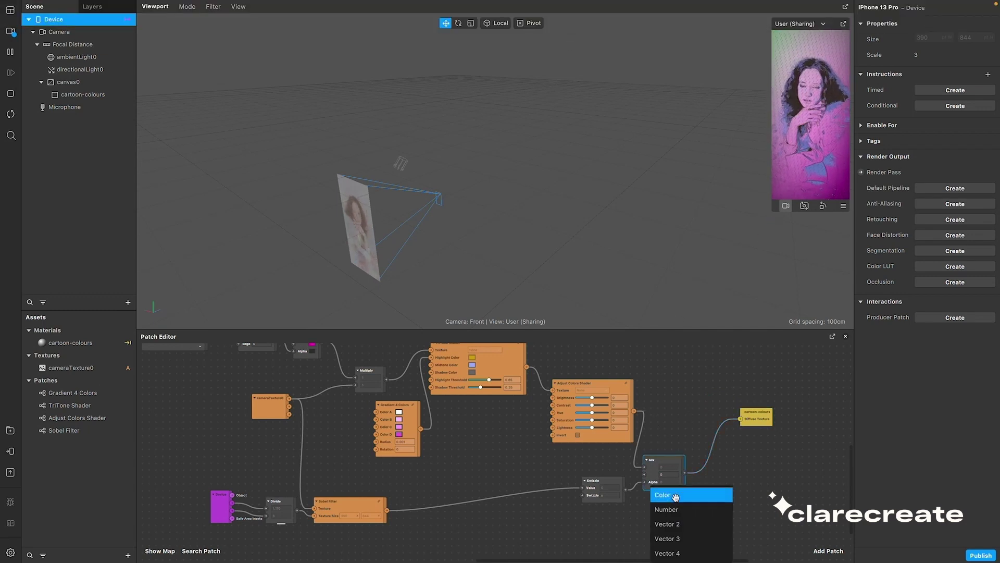
left_click(674, 495)
left_click_drag(670, 461, 696, 416)
- Darken the Mix patch's second colour to near-black
left_click(690, 433)
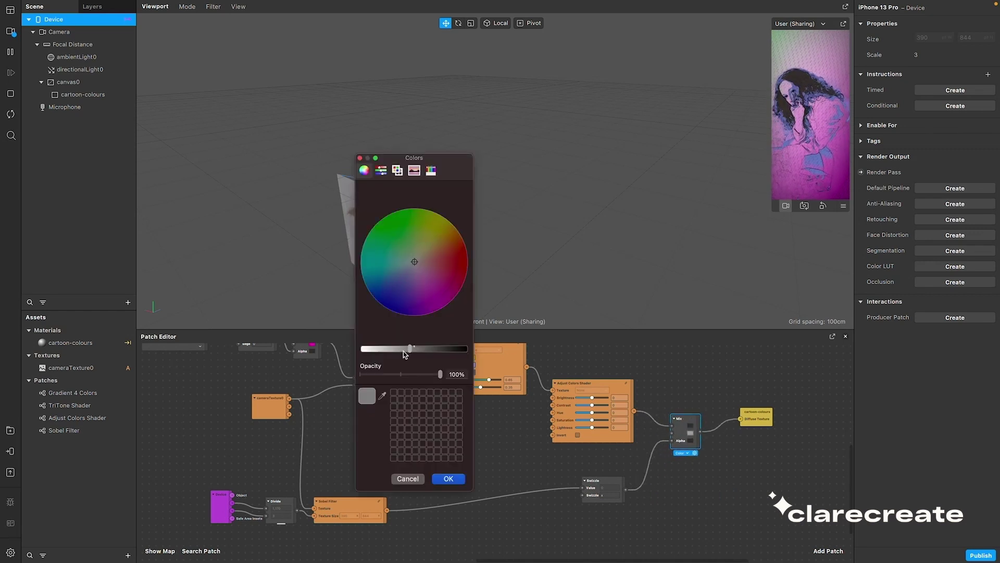
left_click(448, 477)
left_click_drag(403, 351, 461, 349)
left_click(691, 432)
left_click(447, 478)
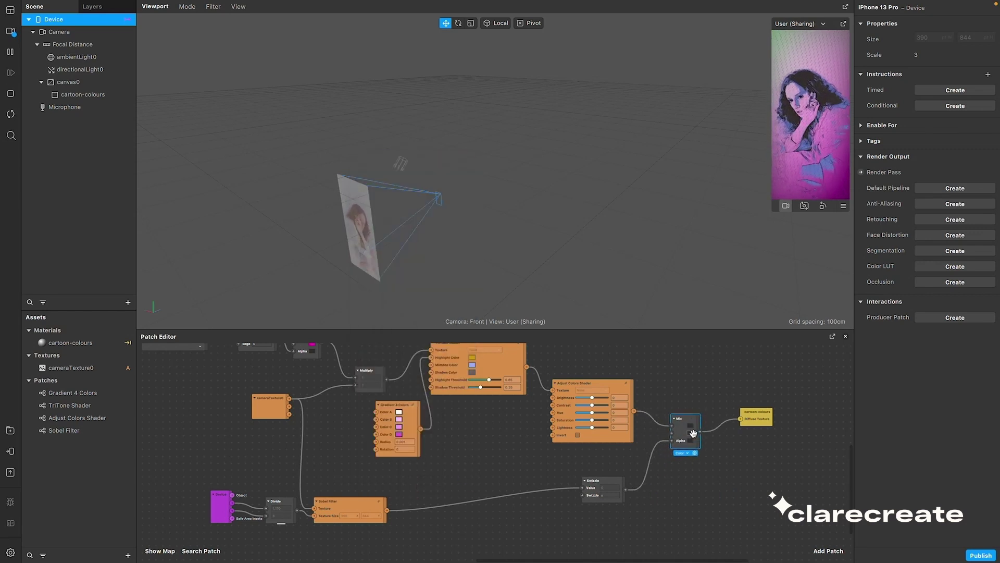
- Set the Mix patch's second colour to a purple sampled from the camera preview
left_click(692, 433)
left_click(386, 394)
left_click(823, 172)
left_click(448, 477)
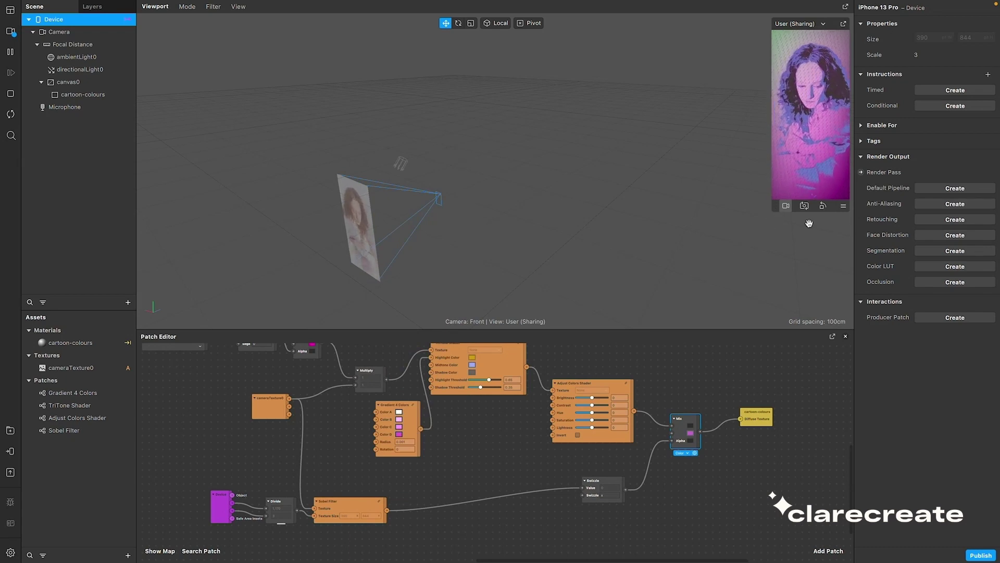
left_click(656, 370)
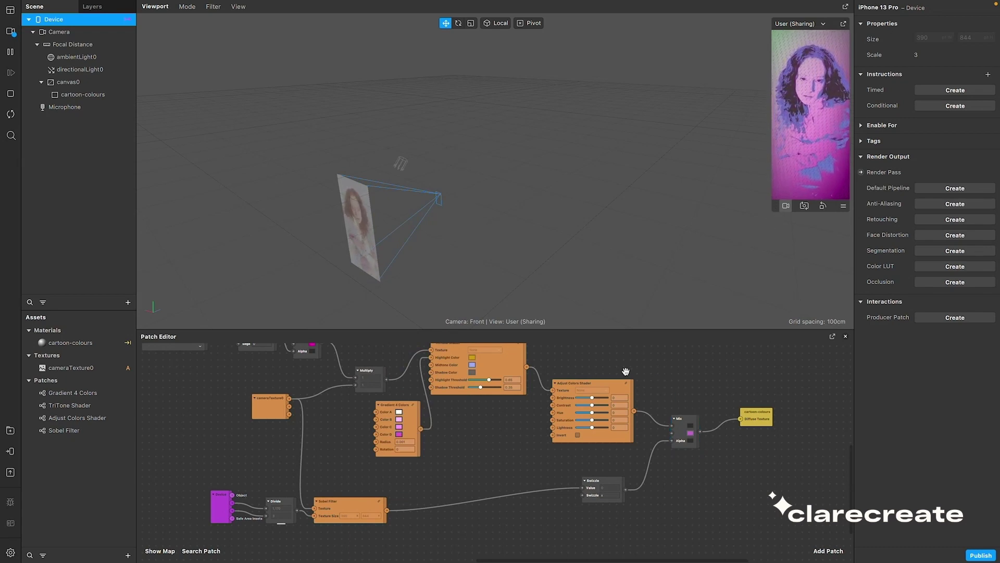
- Enclose the SDF patches, Loop Animation, To Range and Step in a comment frame and open its title for editing
scroll(626, 371, "down", 5)
scroll(286, 402, "up", 3)
scroll(288, 407, "up", 3)
left_click_drag(238, 367, 565, 467)
right_click(494, 416)
left_click(516, 437)
double_click(268, 380)
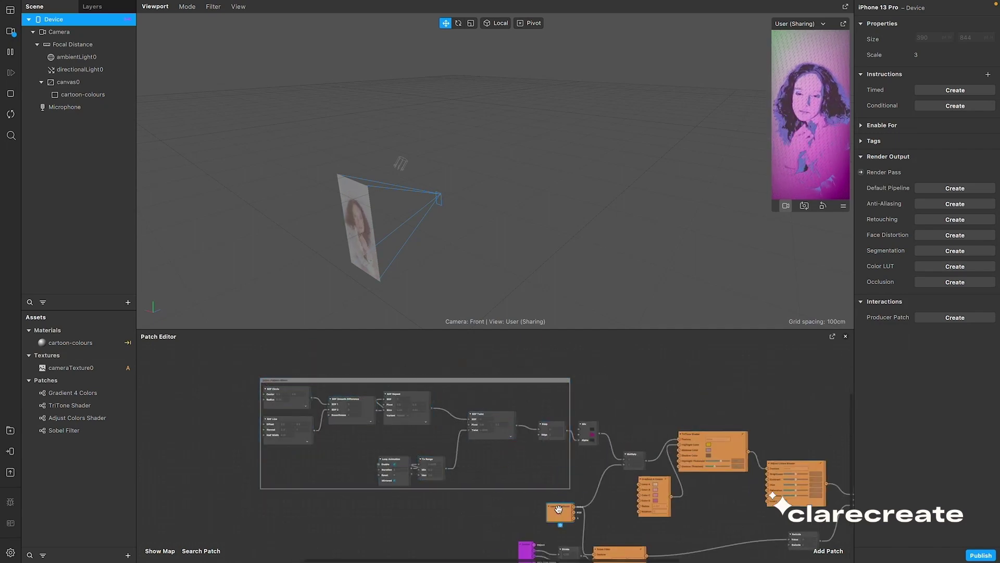
- Enclose Gradient 4 Colors, TriTone Shader and Adjust Colors Shader in a comment frame titled Comic-book_colours
scroll(375, 393, "right", 5)
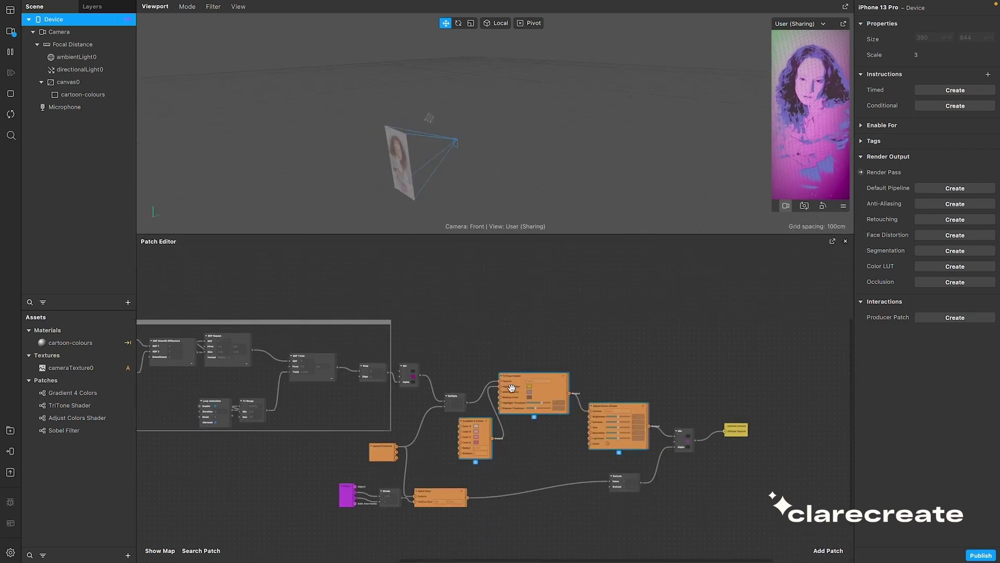
right_click(511, 388)
left_click(533, 408)
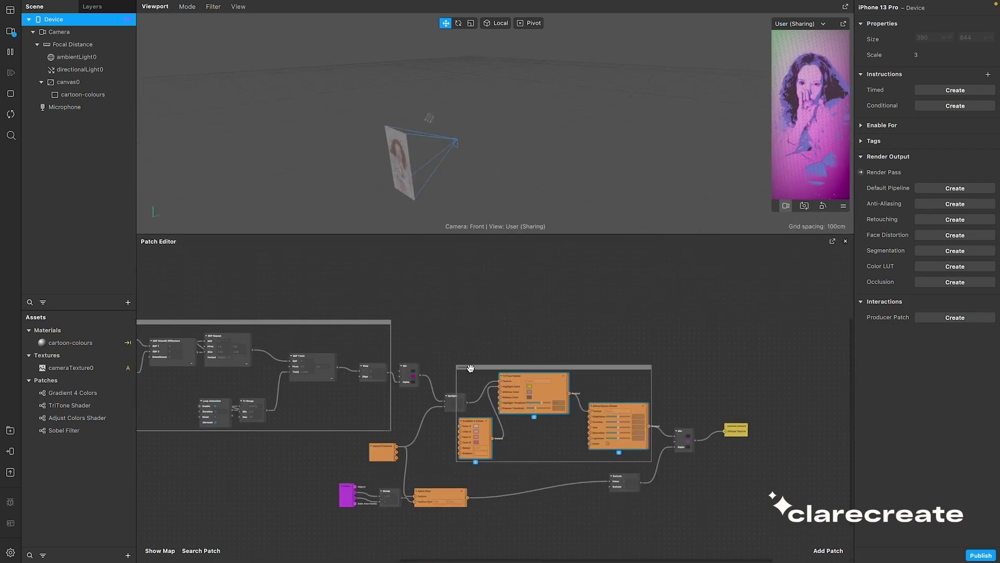
double_click(468, 371)
type("Comic-book_colours")
- Place Sobel Filter and Swizzle side by side below the colour shader frame and enclose both in a comment frame
scroll(356, 427, "down", 3)
left_click(435, 432)
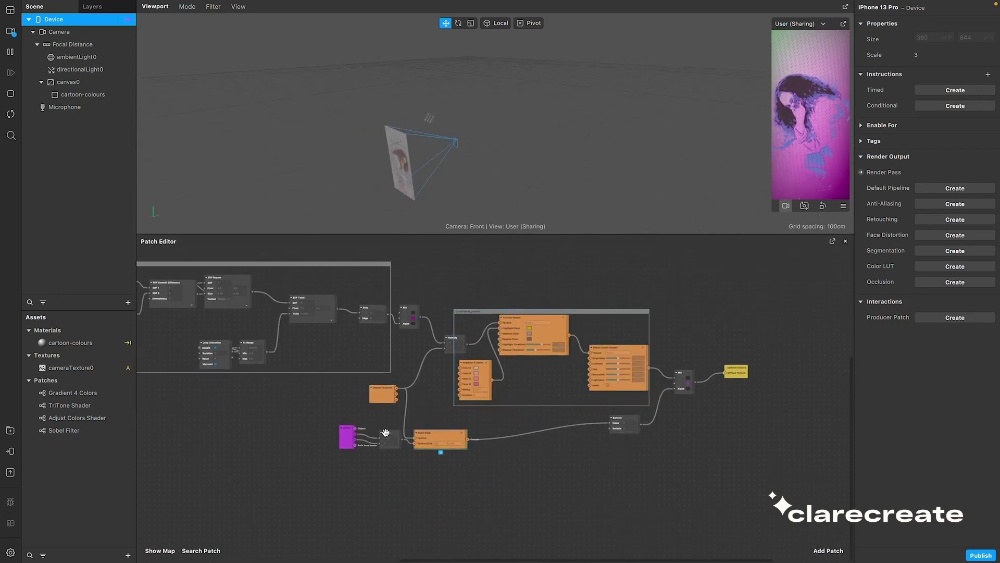
left_click_drag(452, 434, 537, 428)
left_click_drag(619, 424, 574, 429)
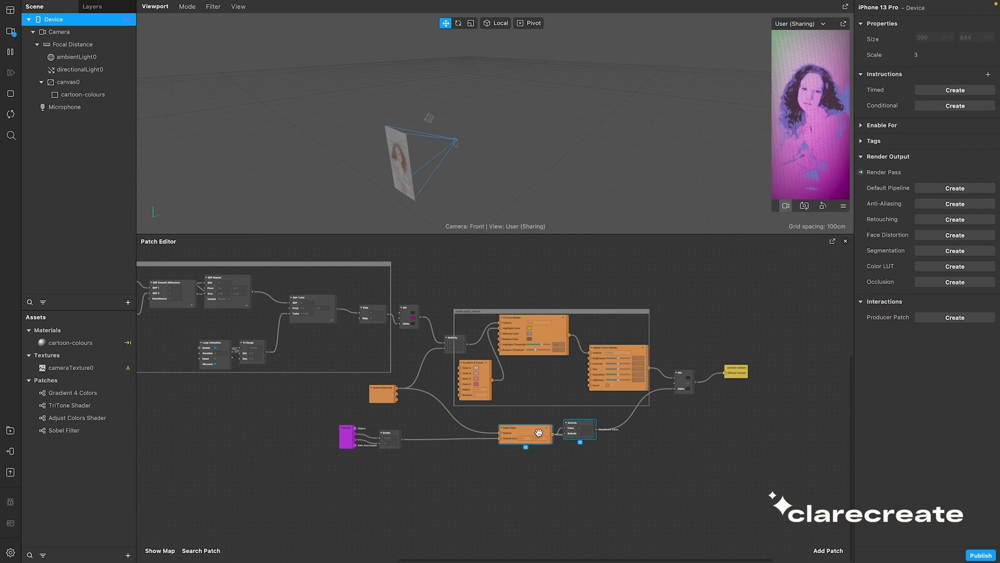
left_click_drag(623, 466, 496, 411)
key("c")
left_click(711, 436)
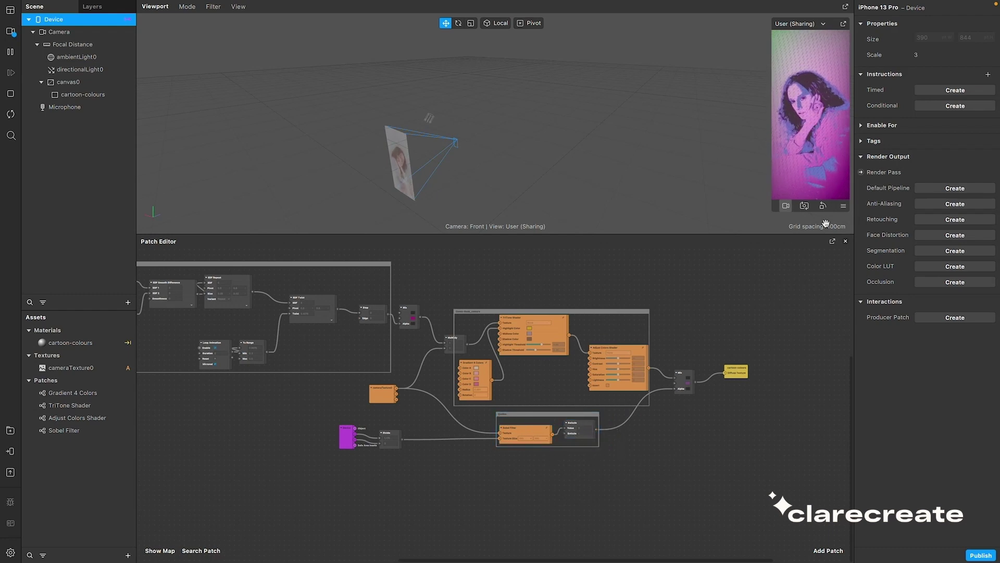
- Enlarge the viewport and the simulator preview to examine the finished effect
left_click_drag(736, 234, 750, 320)
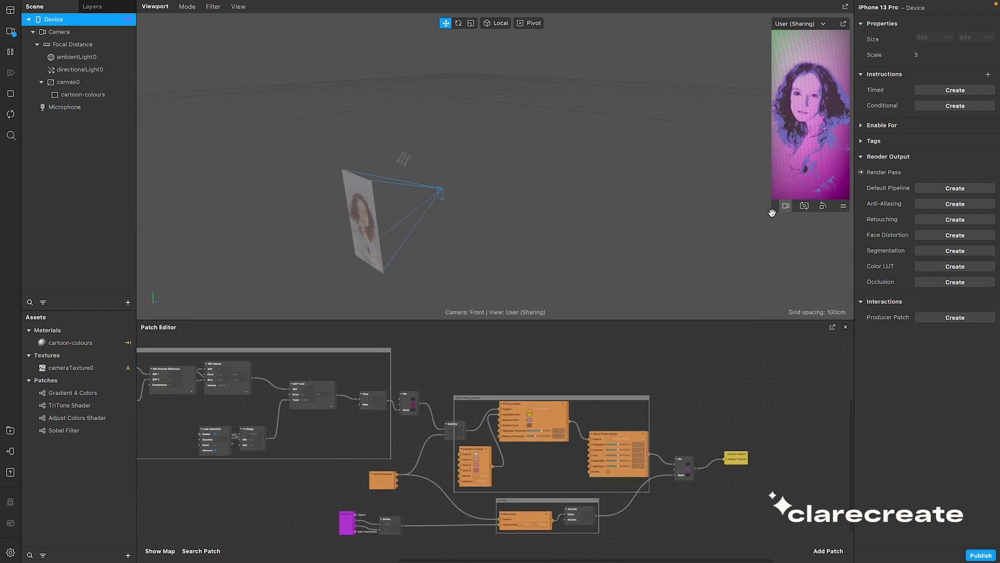
left_click_drag(772, 211, 725, 295)
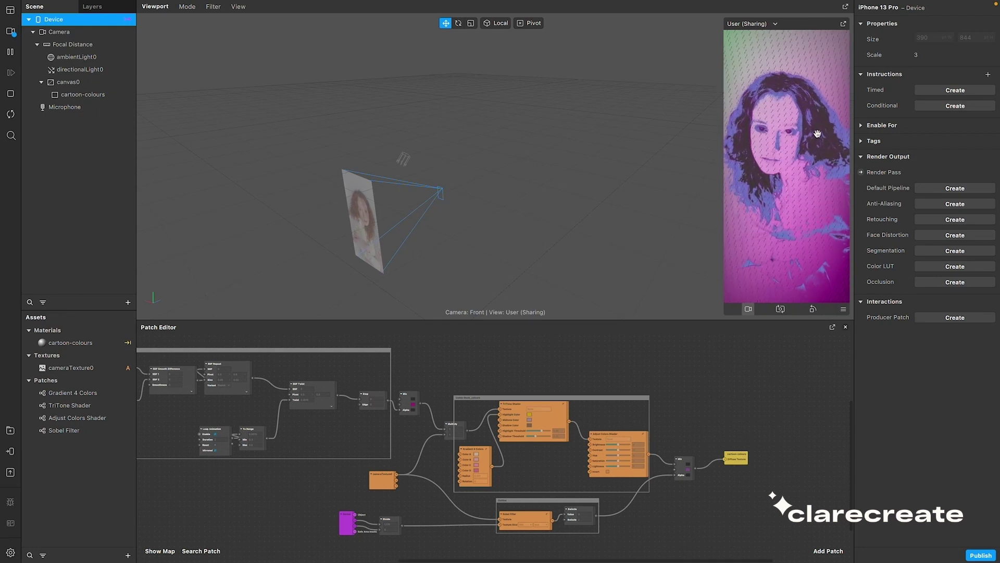